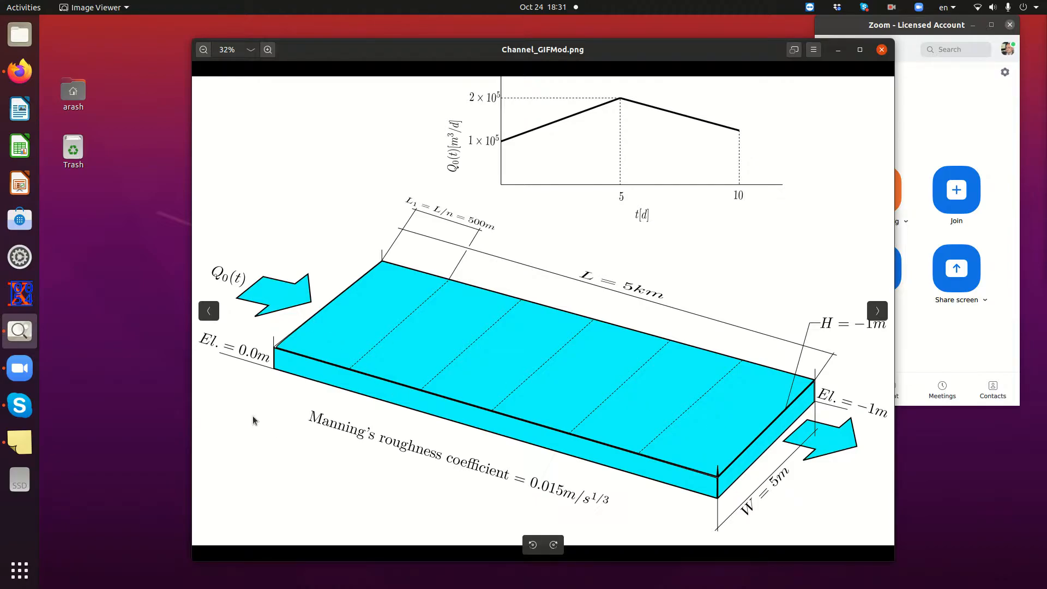
# Launch GIFMod from the application search and move its main window over the channel diagram
pyautogui.click(20, 570)
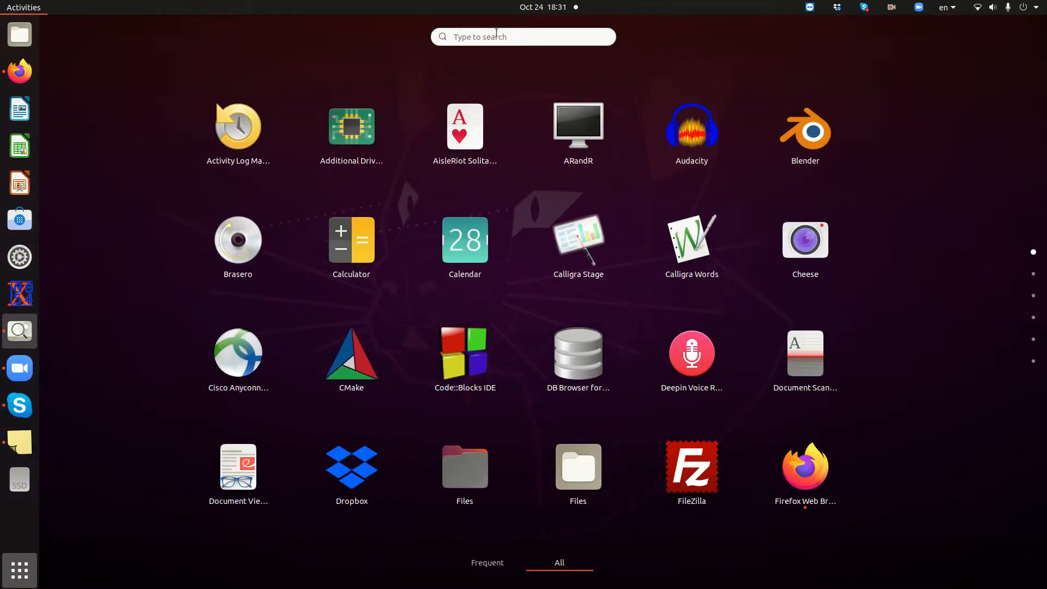
pyautogui.write('gifl')
pyautogui.press('BackSpace')
pyautogui.press('Escape')
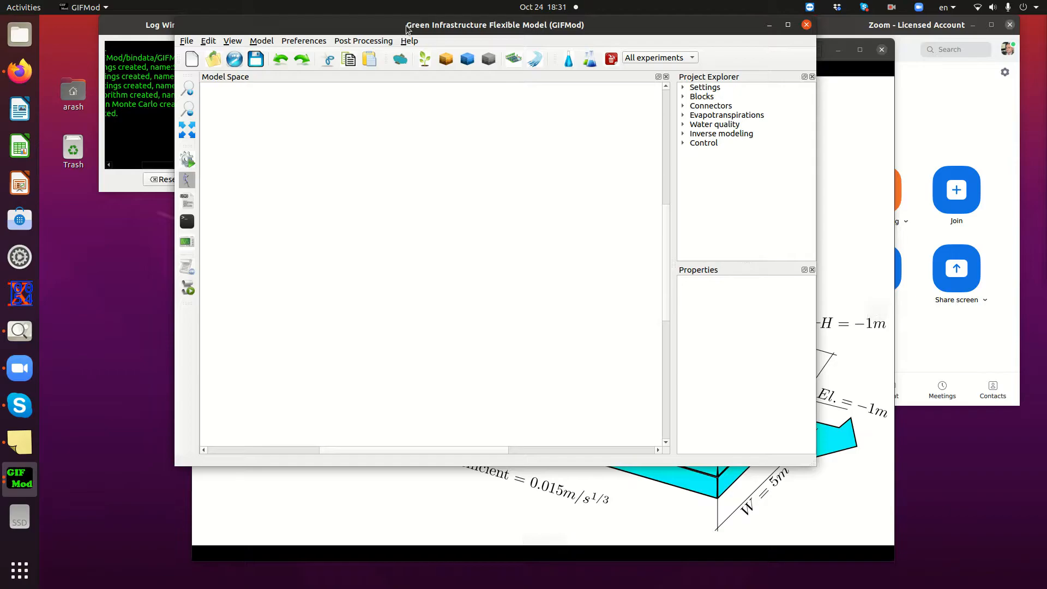
pyautogui.moveTo(406, 28); pyautogui.dragTo(475, 100)
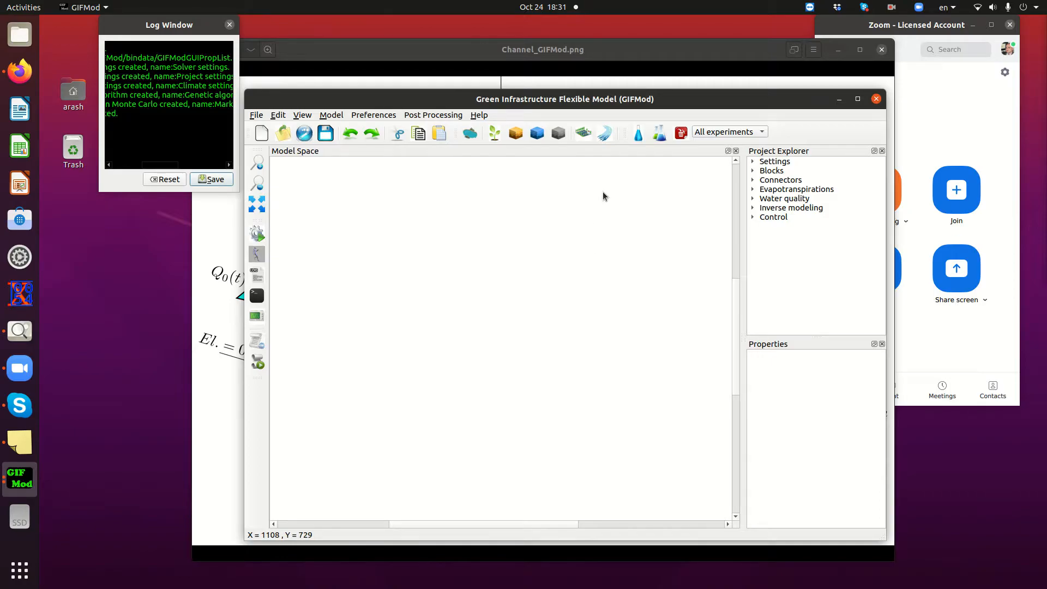
# Add a Stream block and place it near the upper-left part of the model space
pyautogui.click(604, 138)
pyautogui.click(415, 279)
pyautogui.moveTo(398, 278); pyautogui.dragTo(339, 264)
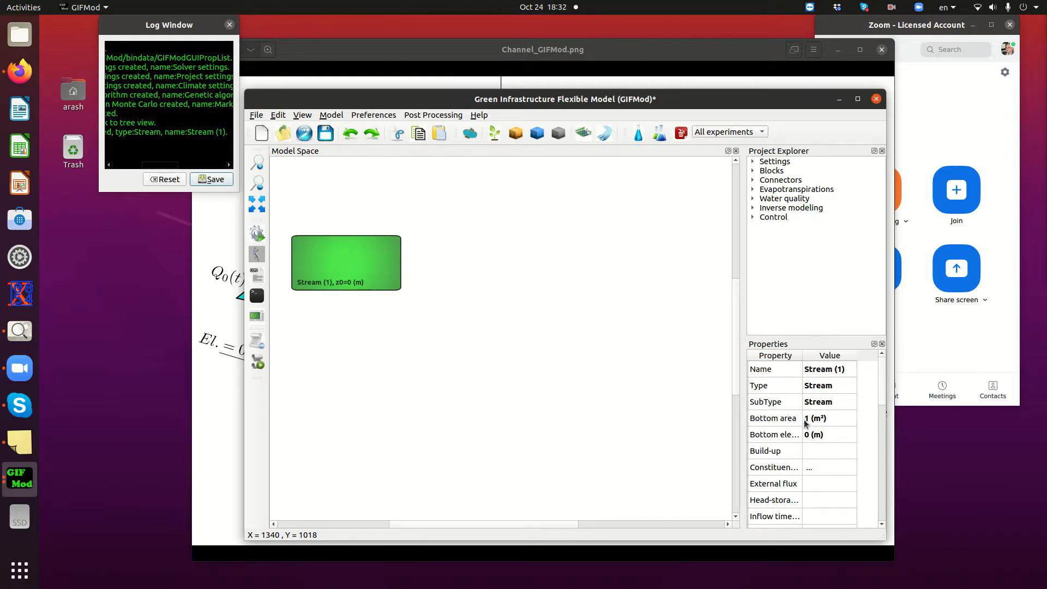
# Consult the Channel_GIFMod.png diagram for the segment dimensions and set the stream's bottom area to 2500 m²
pyautogui.click(509, 52)
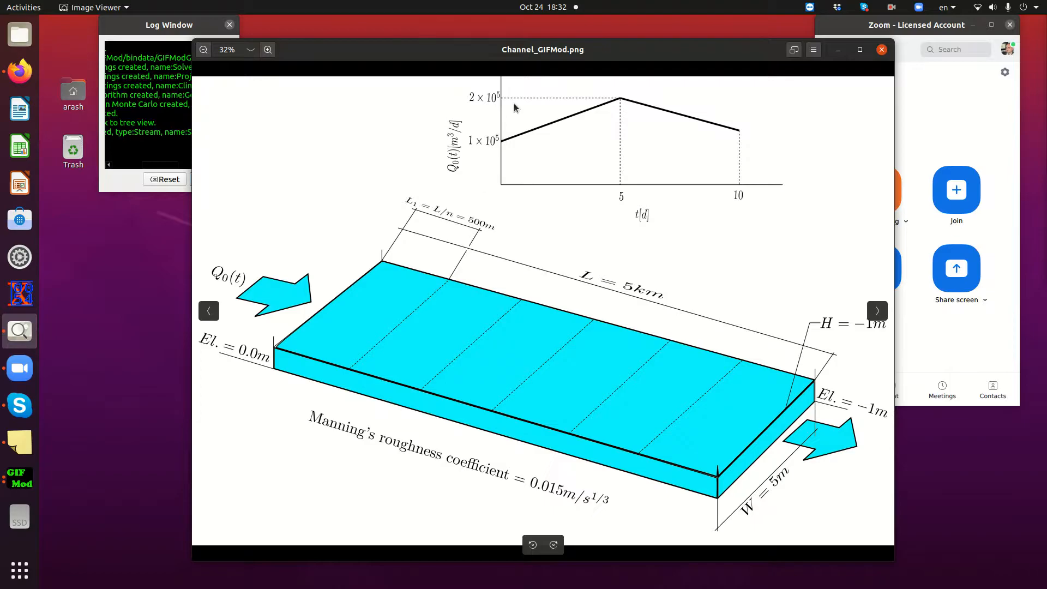
pyautogui.click(19, 478)
pyautogui.click(785, 417)
pyautogui.write('2500')
pyautogui.press('Return')
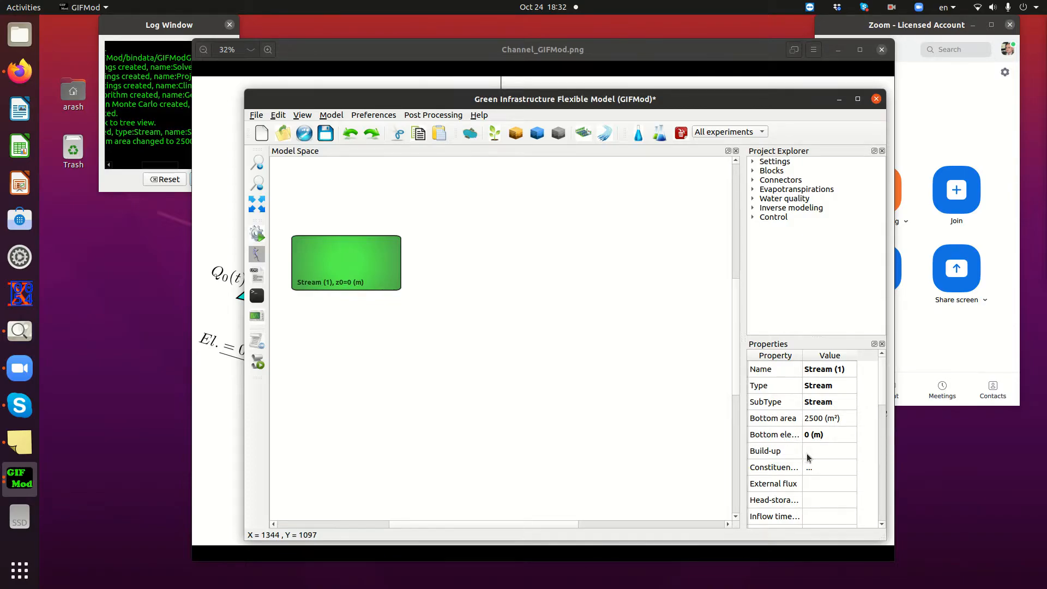
# Set the stream's initial water depth to 0.5 m
pyautogui.scroll(-1, 807, 455)
pyautogui.scroll(1, 802, 440)
pyautogui.scroll(-1, 805, 461)
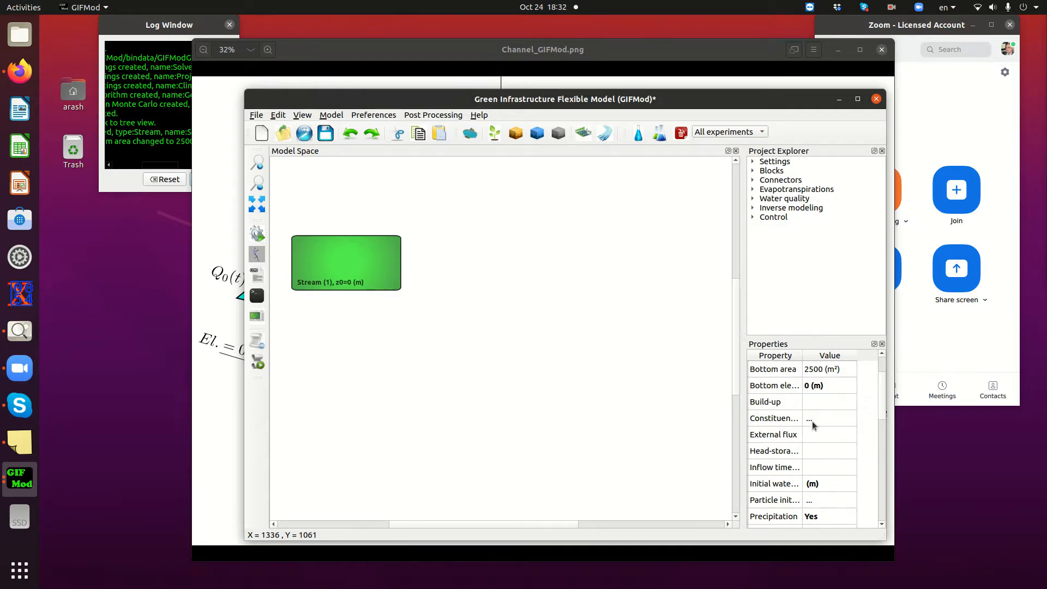
pyautogui.click(812, 483)
pyautogui.write('0.5')
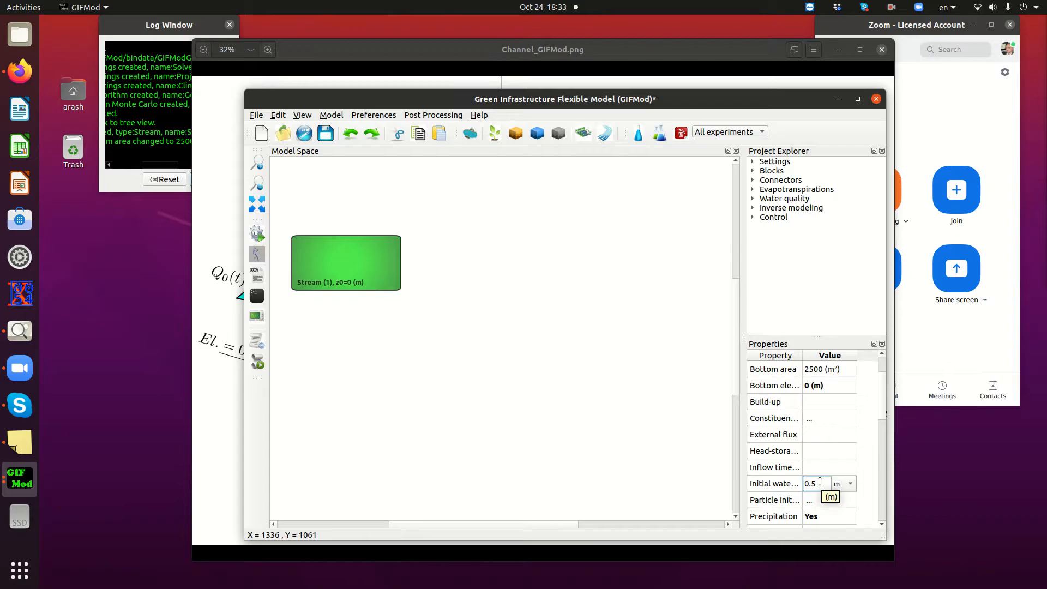
pyautogui.press('Return')
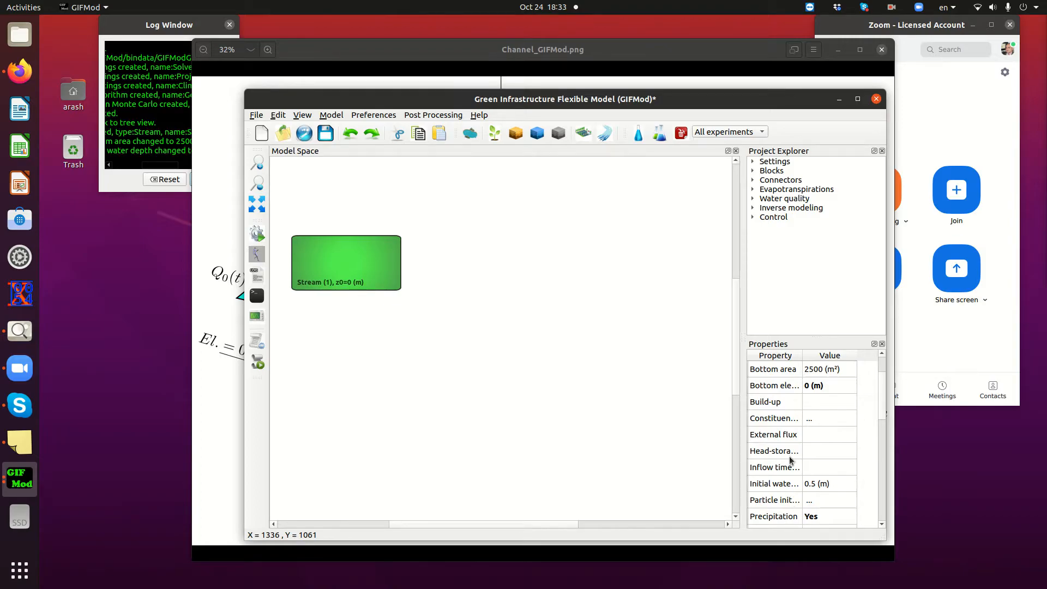
# Set the stream's Manning's roughness coefficient to 0.015
pyautogui.scroll(-1, 790, 459)
pyautogui.scroll(-1, 793, 458)
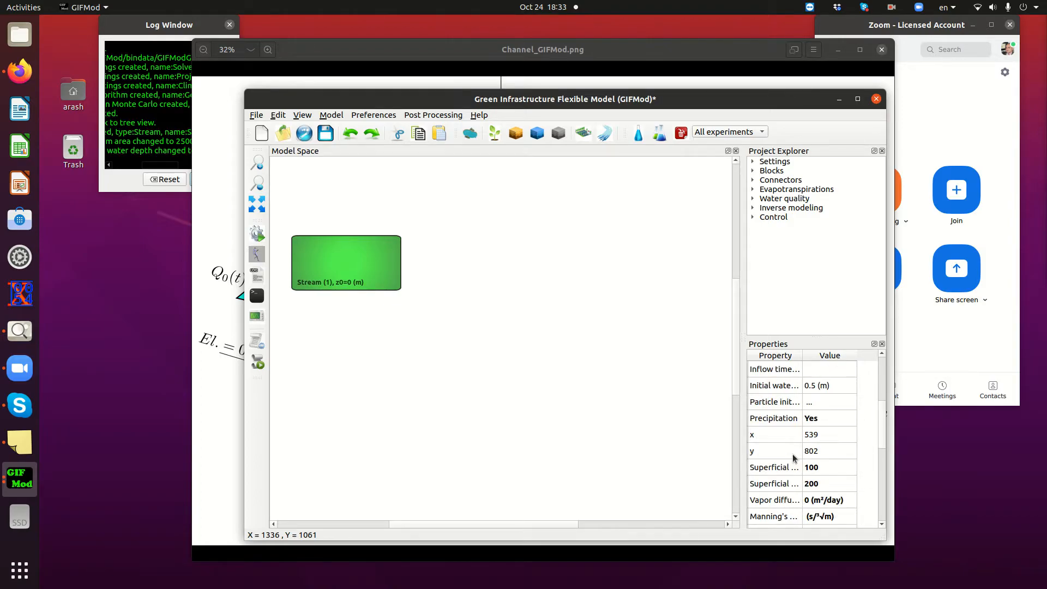
pyautogui.scroll(-1, 794, 458)
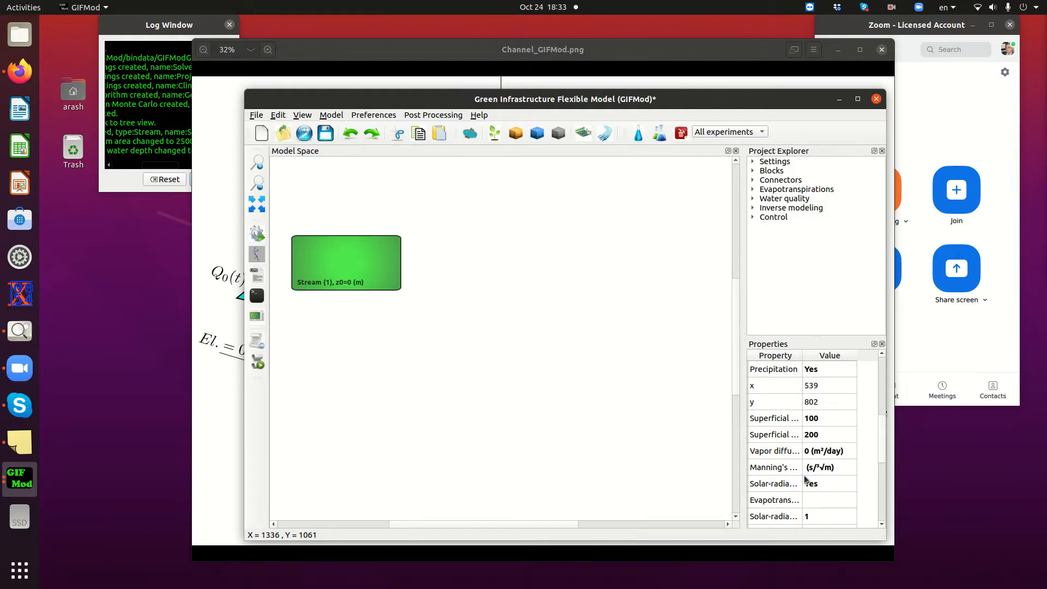
pyautogui.doubleClick(812, 467)
pyautogui.write('0.01')
pyautogui.press('Return')
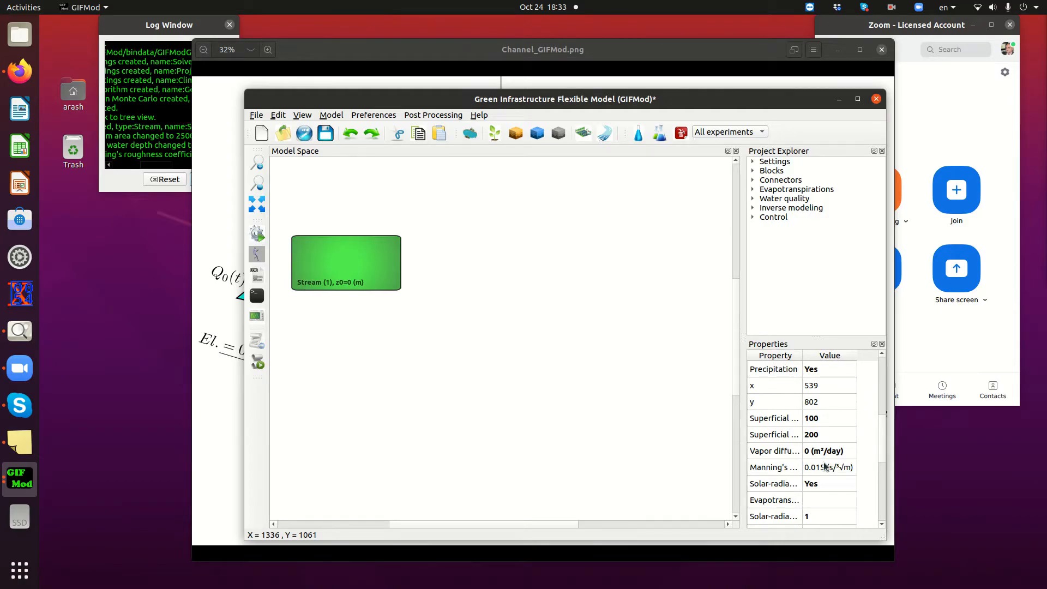
# Set the stream's width to 5 m and its length to 500 m, then deselect the block
pyautogui.scroll(-1, 825, 466)
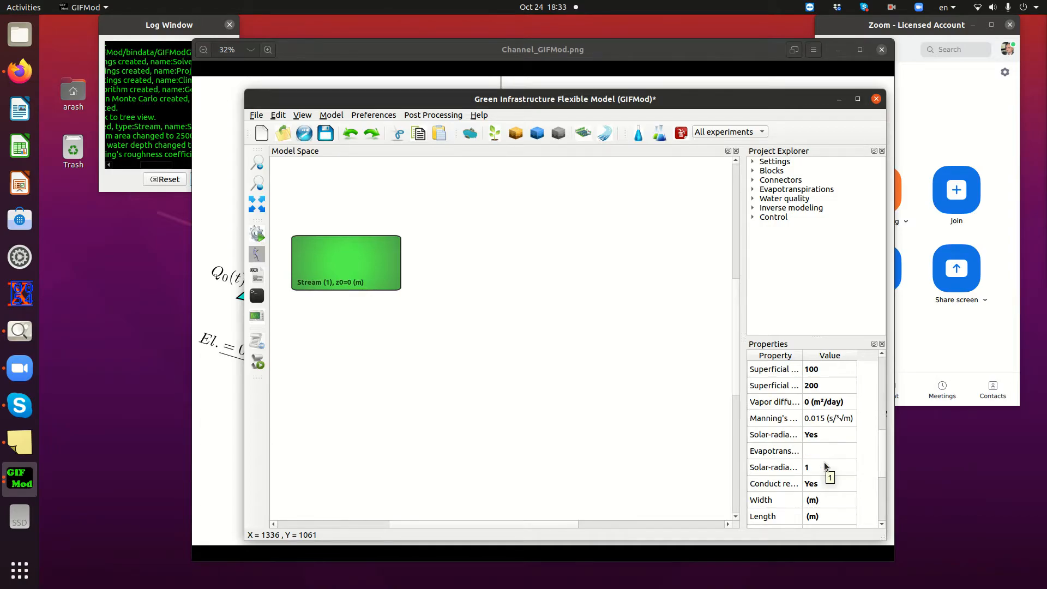
pyautogui.click(804, 501)
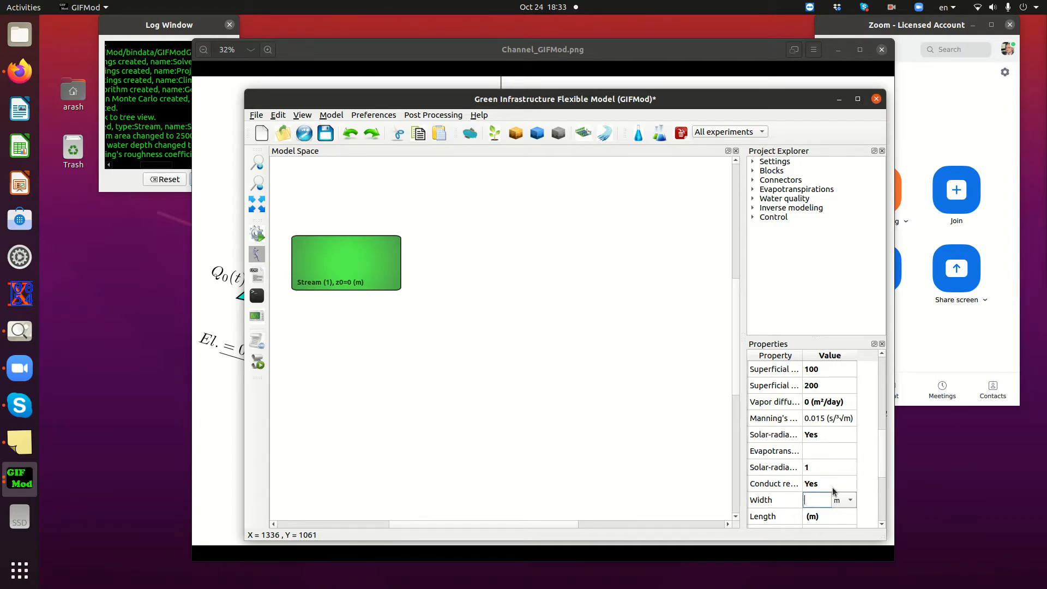
pyautogui.write('5')
pyautogui.press('Return')
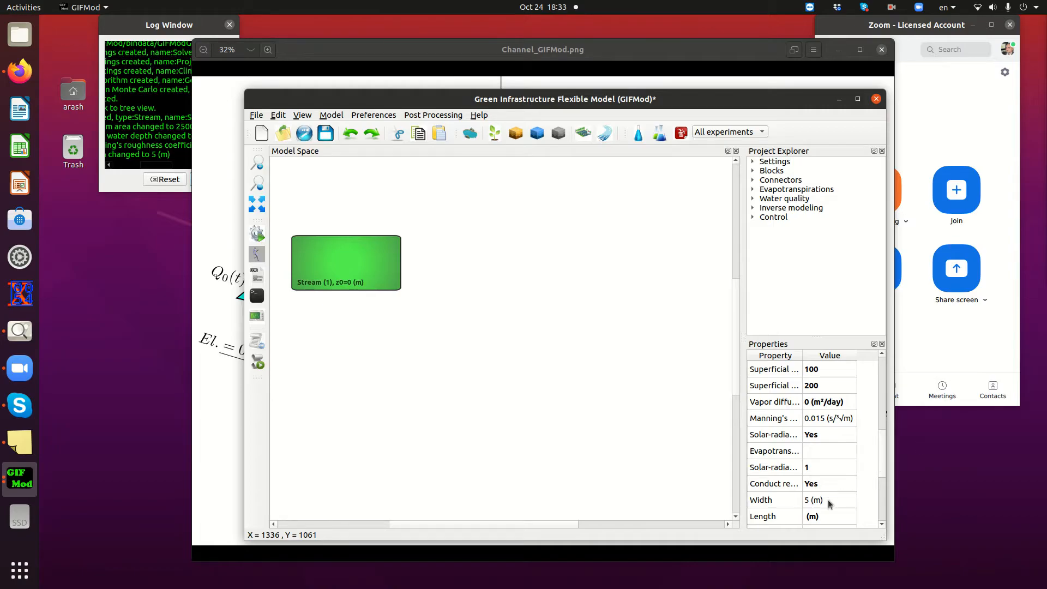
pyautogui.click(806, 517)
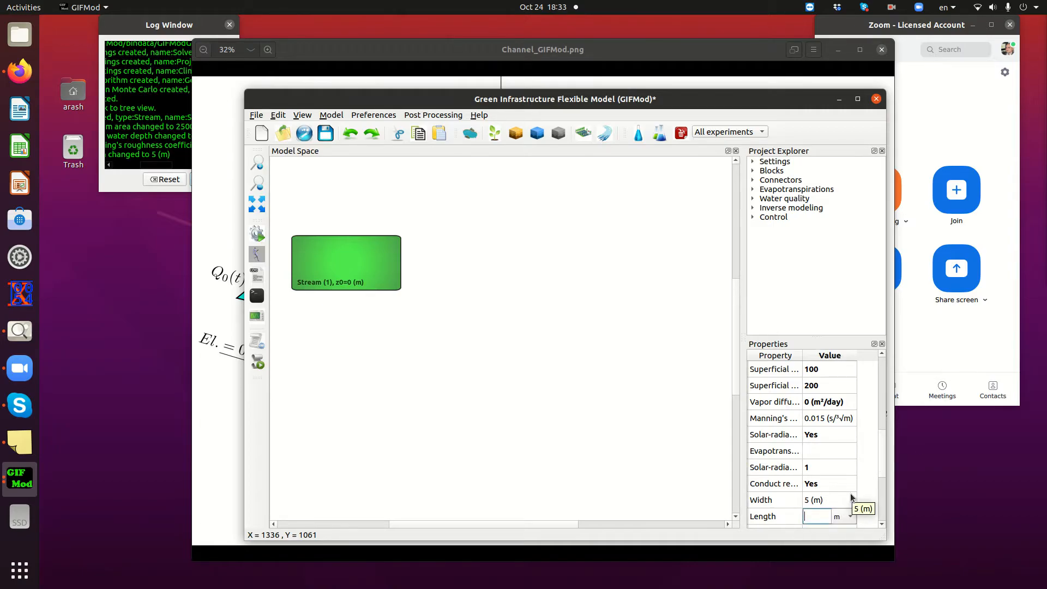
pyautogui.write('500')
pyautogui.press('Return')
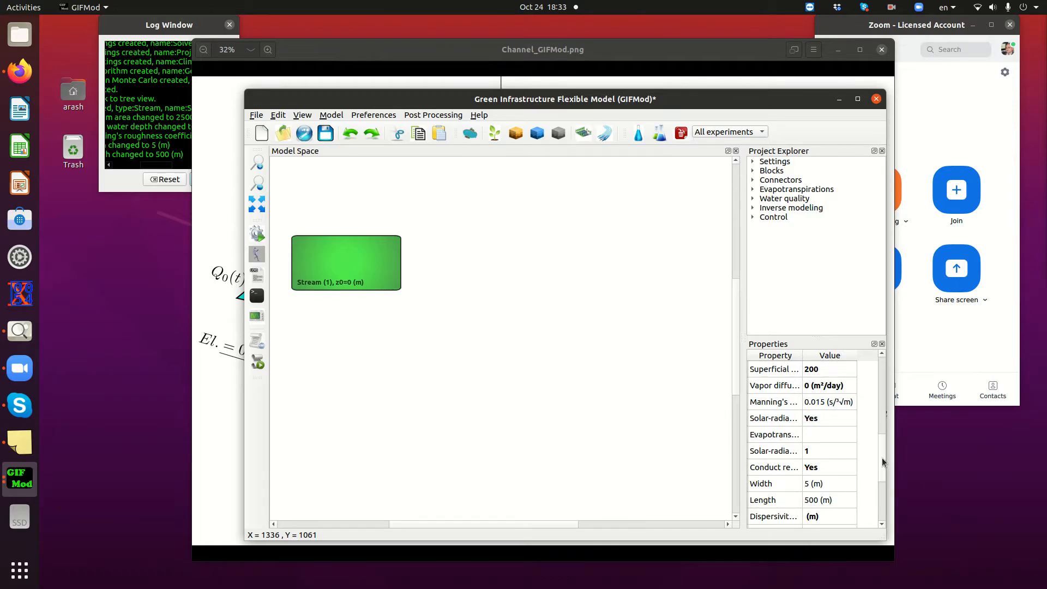
pyautogui.scroll(-2, 818, 455)
pyautogui.scroll(7, 812, 456)
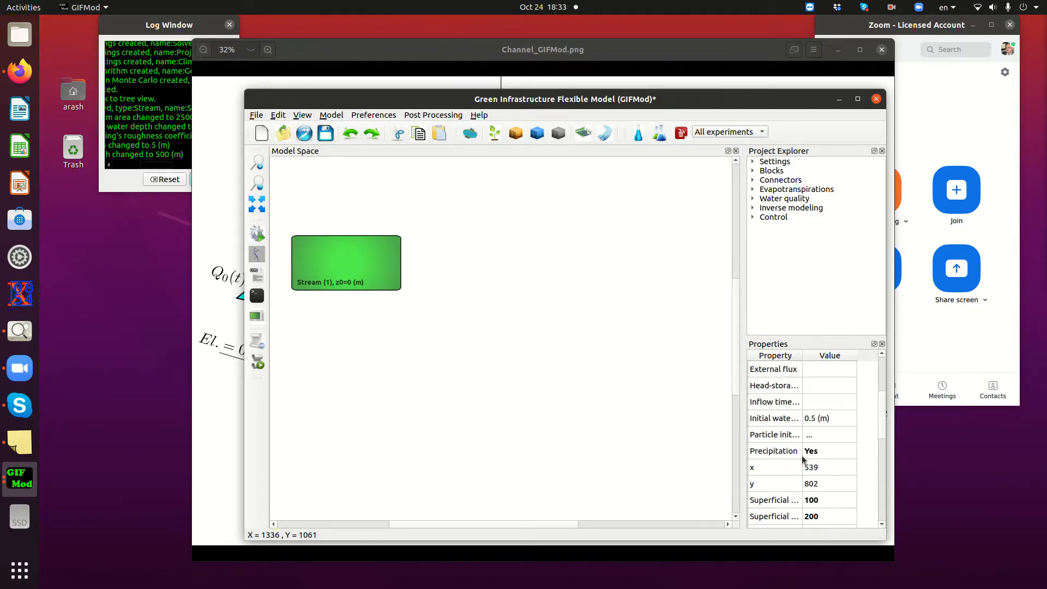
pyautogui.scroll(1, 797, 455)
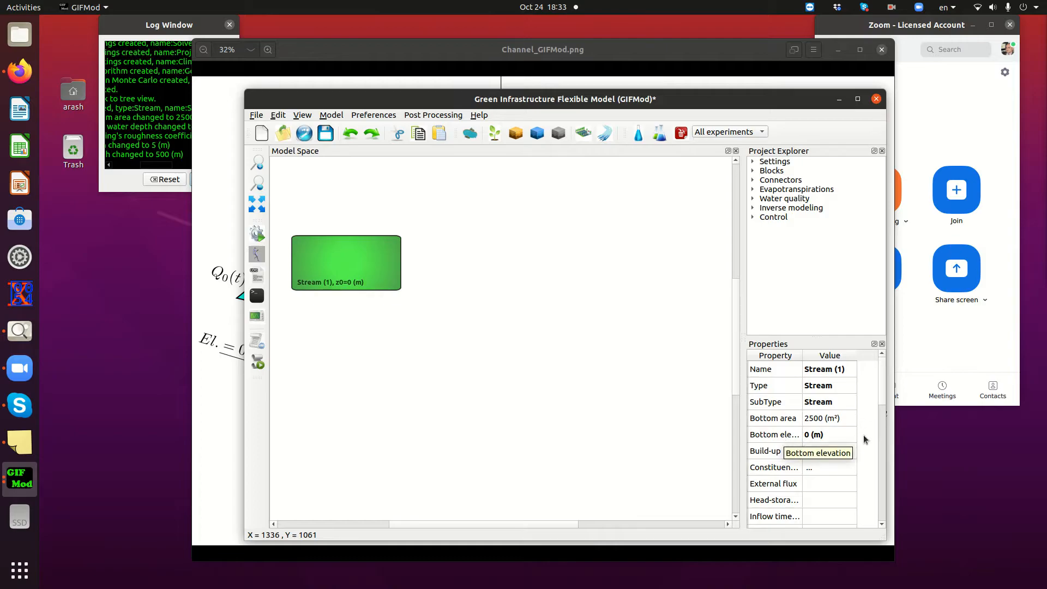
pyautogui.click(566, 281)
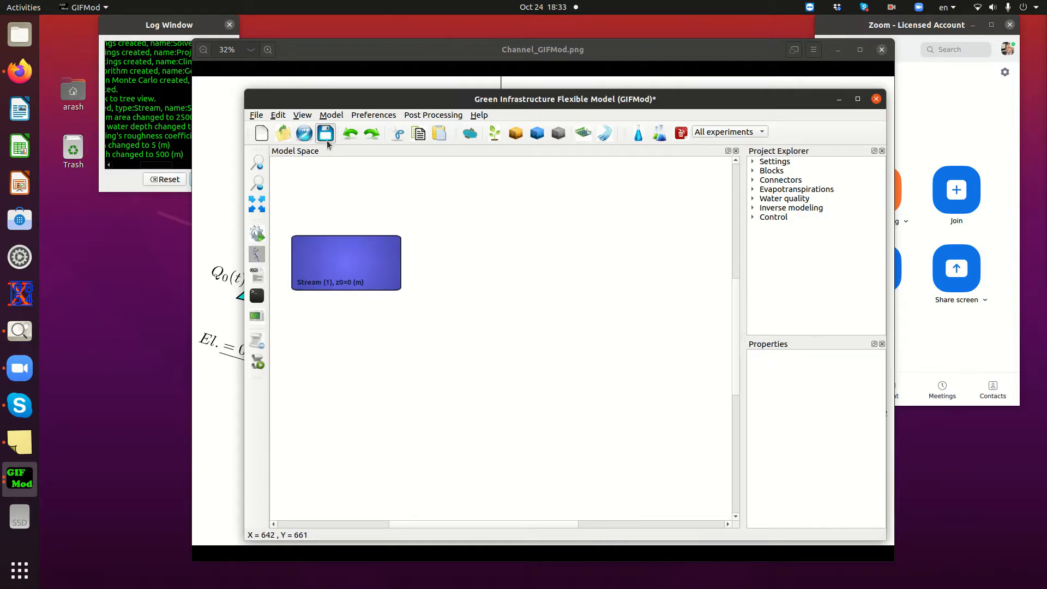
# Save the model as Stream_Model in the Documents folder
pyautogui.click(326, 133)
pyautogui.write('GIFMod_WP/')
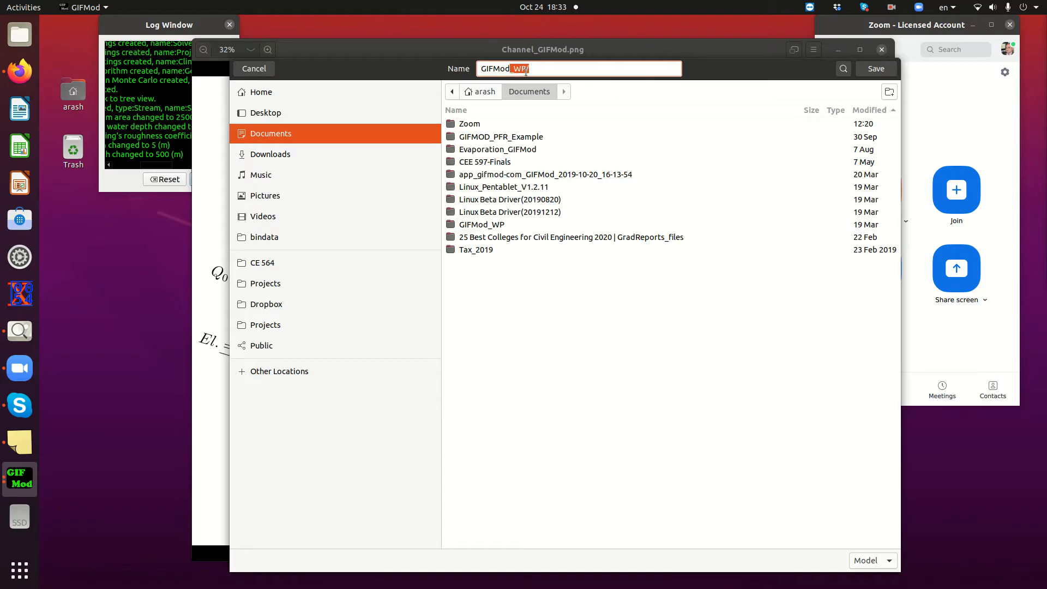
pyautogui.press('Tab')
pyautogui.moveTo(544, 68); pyautogui.dragTo(479, 68)
pyautogui.press('BackSpace')
pyautogui.write('Stream_Model')
pyautogui.press('Return')
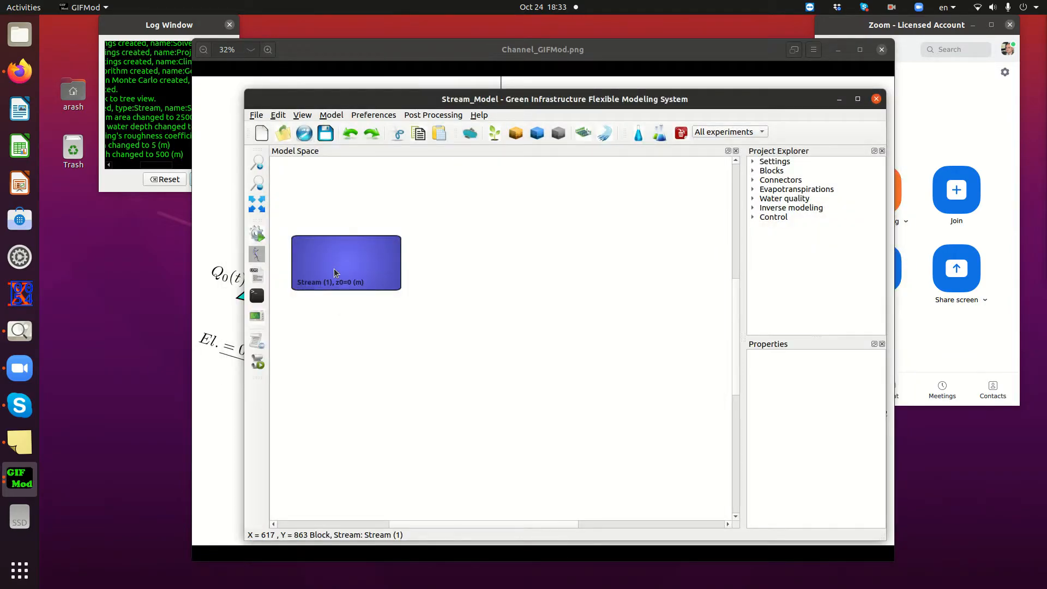
# Make a horizontal 2D array of the stream block with 10 columns and a total bottom elevation change of -1 in the x direction
pyautogui.rightClick(339, 267)
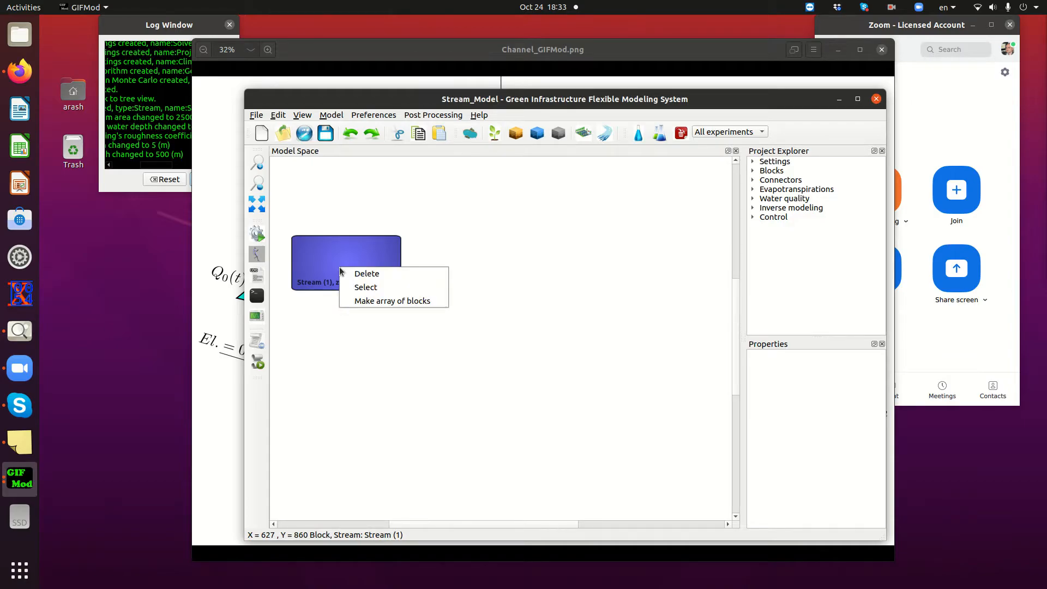
pyautogui.click(387, 300)
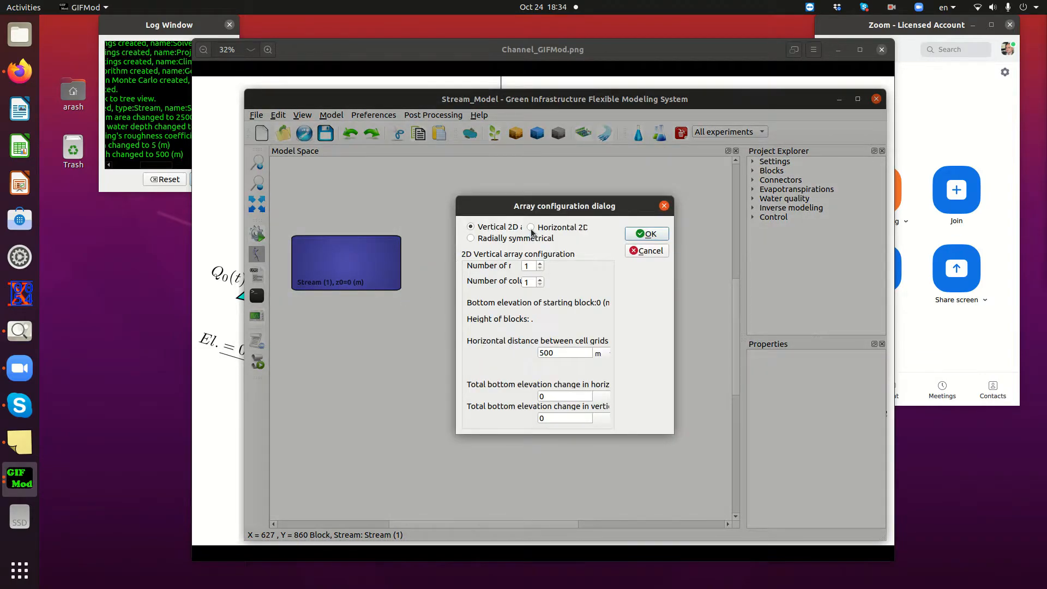
pyautogui.click(531, 227)
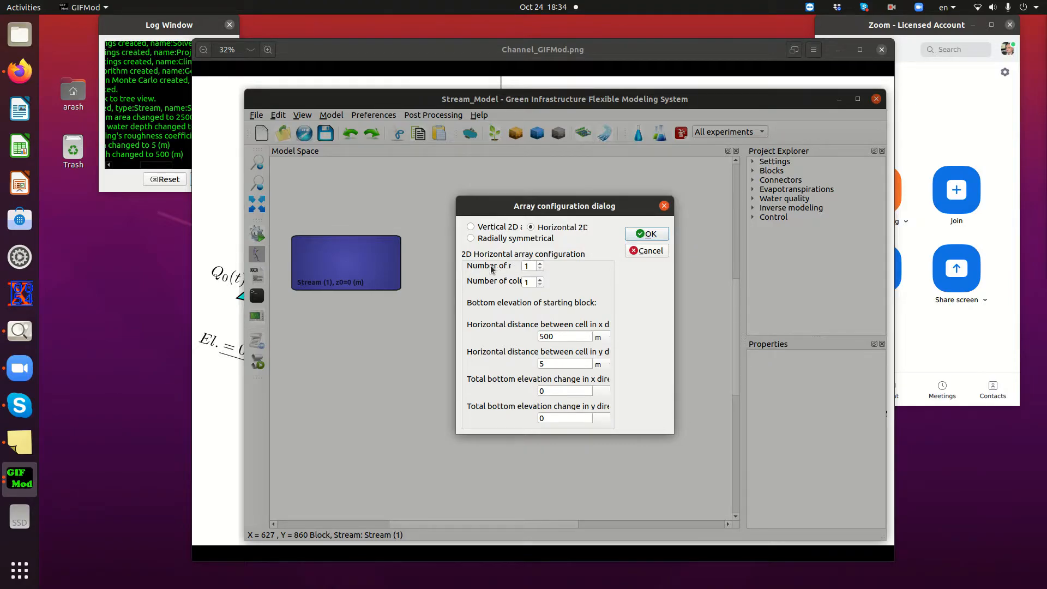
pyautogui.click(538, 267)
pyautogui.click(529, 281)
pyautogui.write('0')
pyautogui.click(550, 391)
pyautogui.moveTo(553, 391); pyautogui.dragTo(536, 392)
pyautogui.write('-1')
pyautogui.click(649, 234)
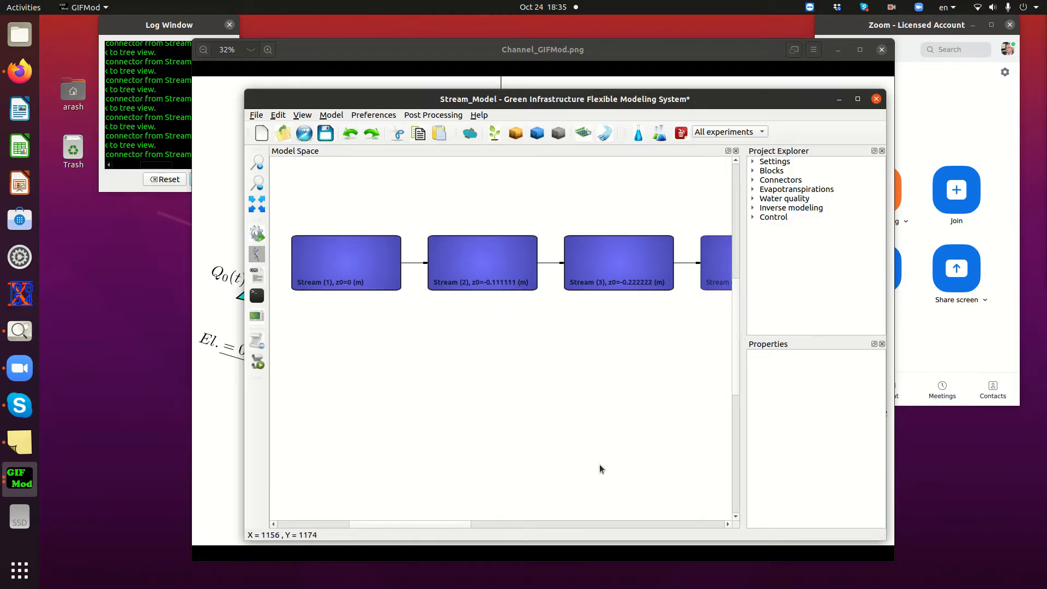
# Inspect the last stream block of the array and its bottom elevation, and return to the start of the chain
pyautogui.moveTo(456, 523); pyautogui.dragTo(724, 517)
pyautogui.click(613, 276)
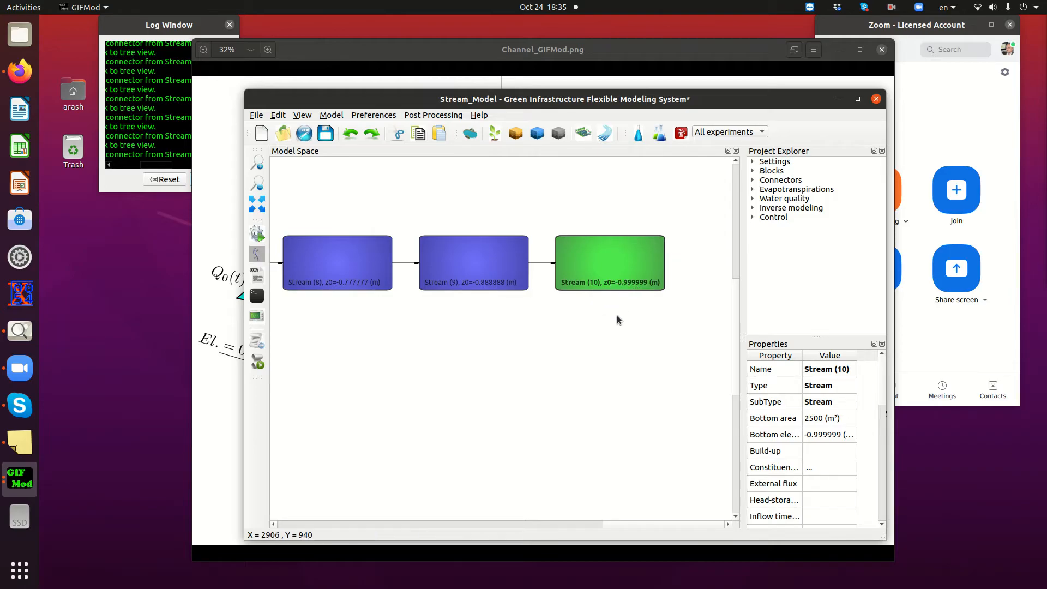
pyautogui.moveTo(523, 524); pyautogui.dragTo(357, 525)
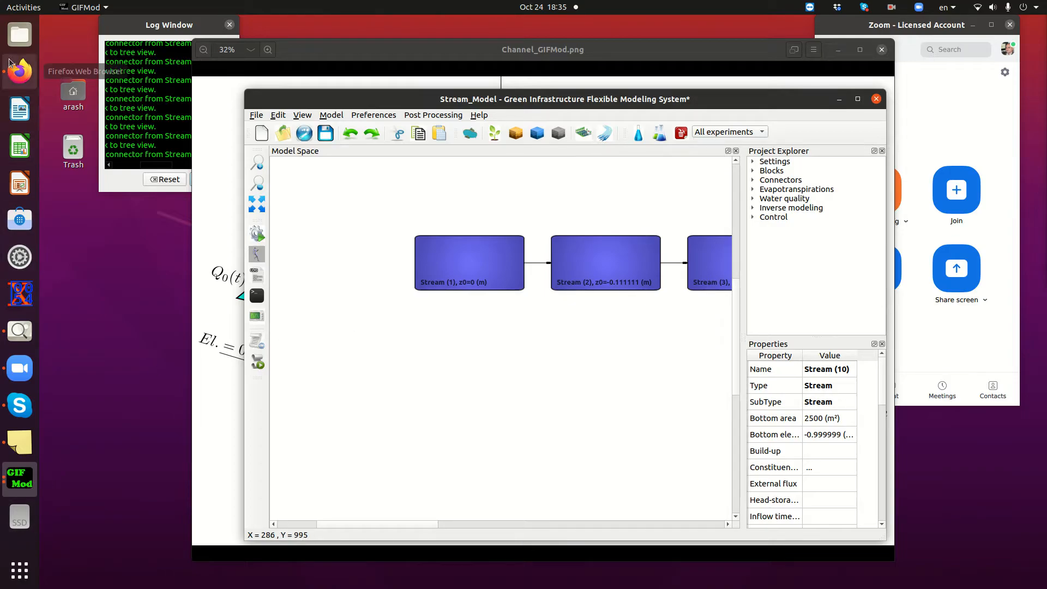
# Switch to Text Editor with a blank document and move its window over the model
pyautogui.click(18, 581)
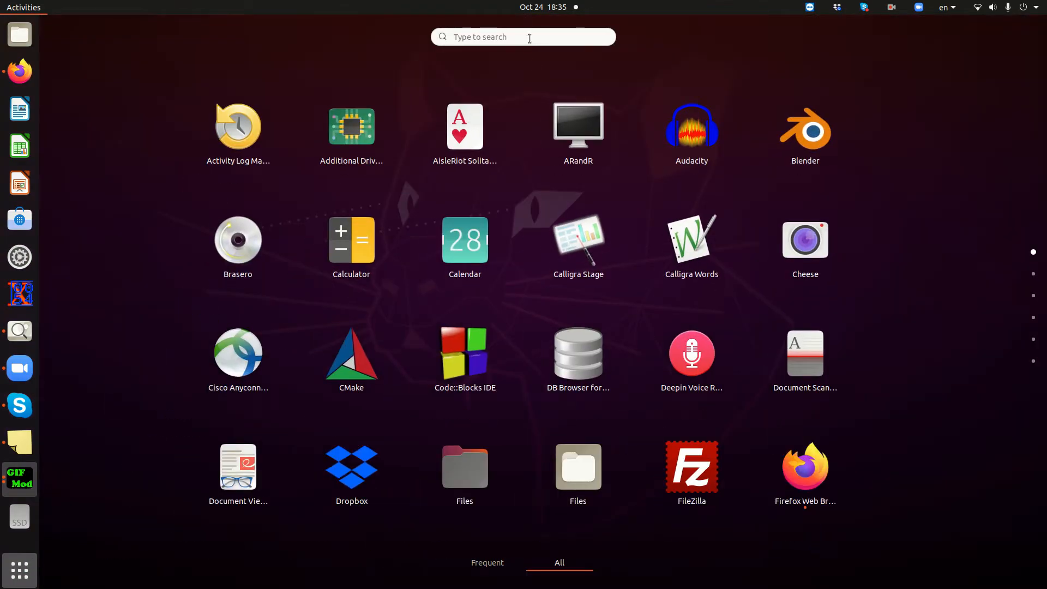
pyautogui.write('tex')
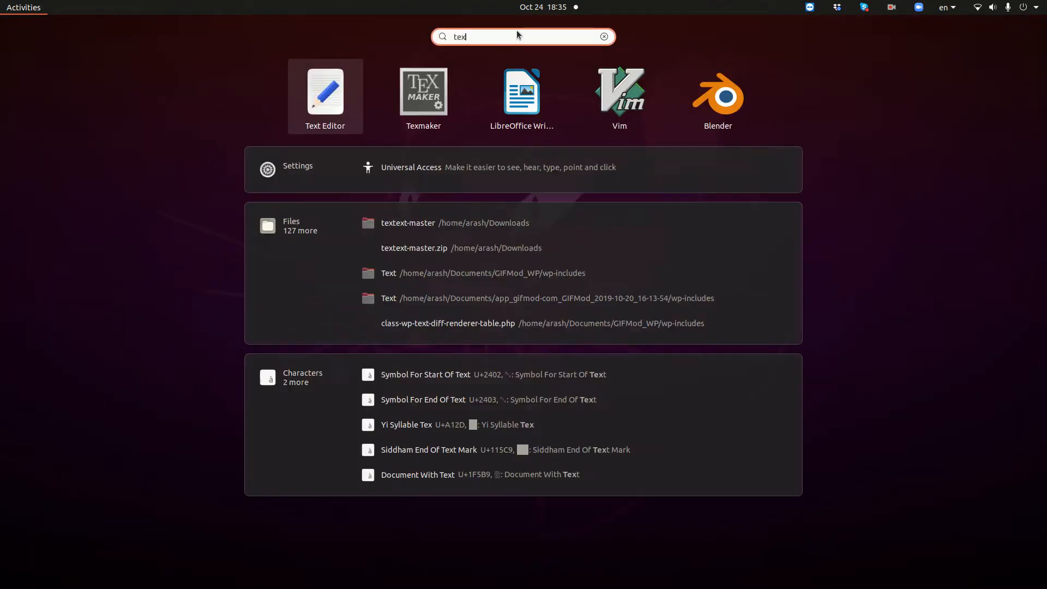
pyautogui.click(336, 108)
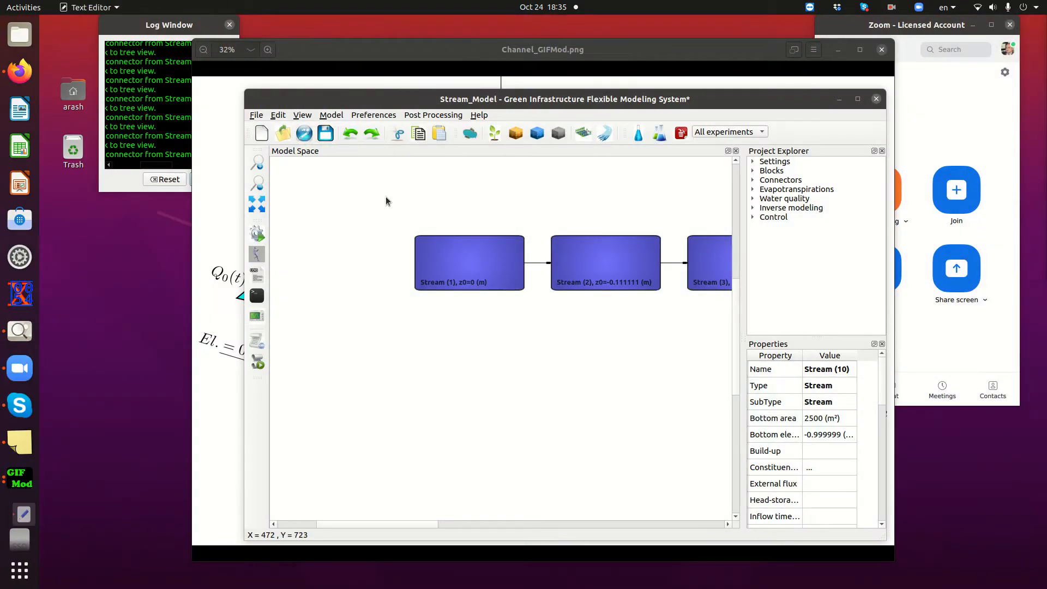
pyautogui.moveTo(370, 32); pyautogui.dragTo(558, 174)
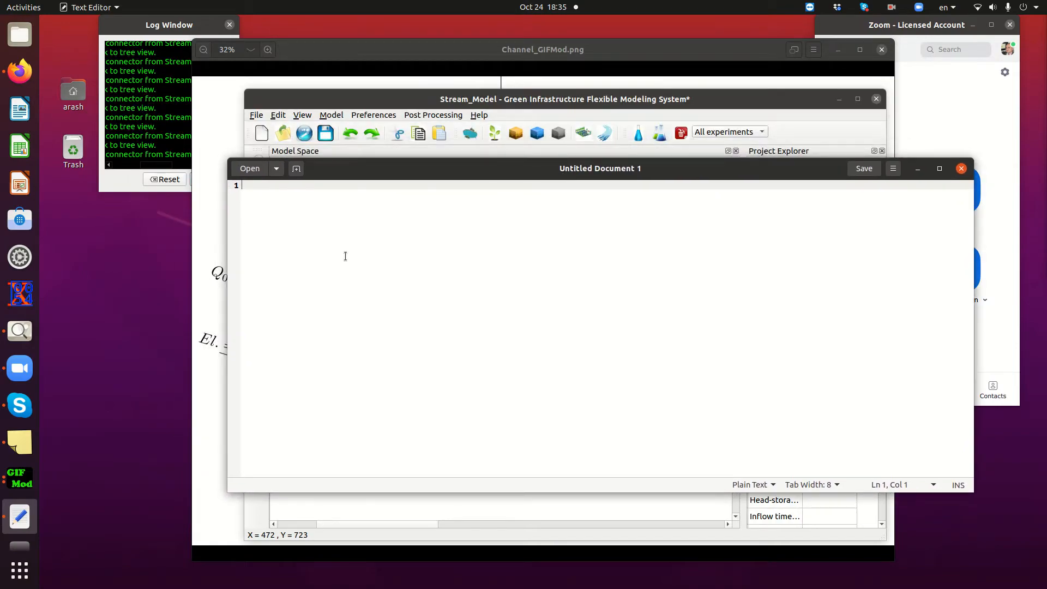
# Enter the header line "names, flow", start a second line, and bring up the channel diagram to consult the inflow graph
pyautogui.write('names, flow')
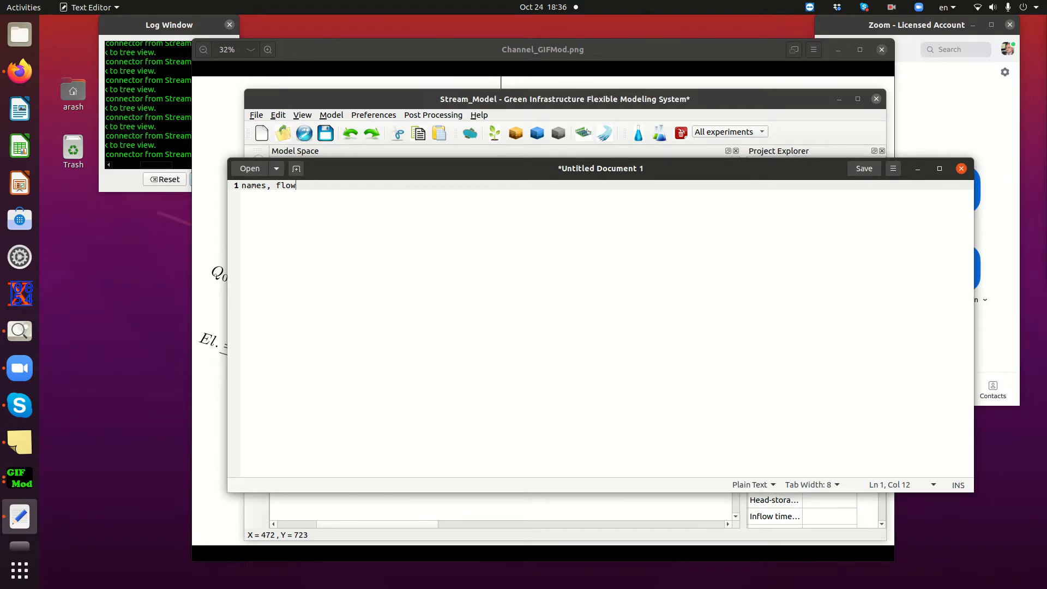
pyautogui.press('Return')
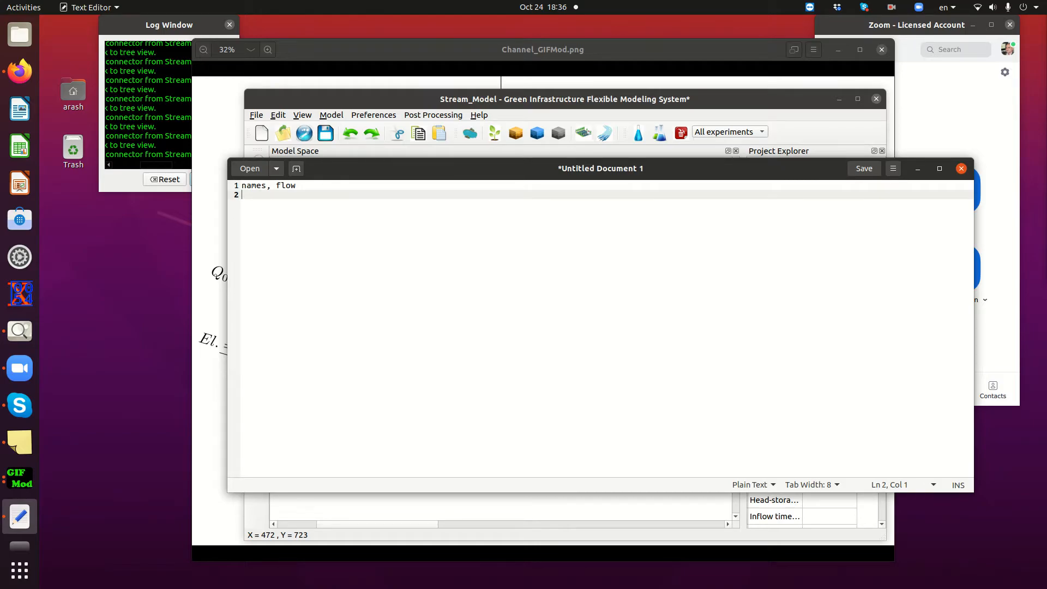
pyautogui.click(490, 47)
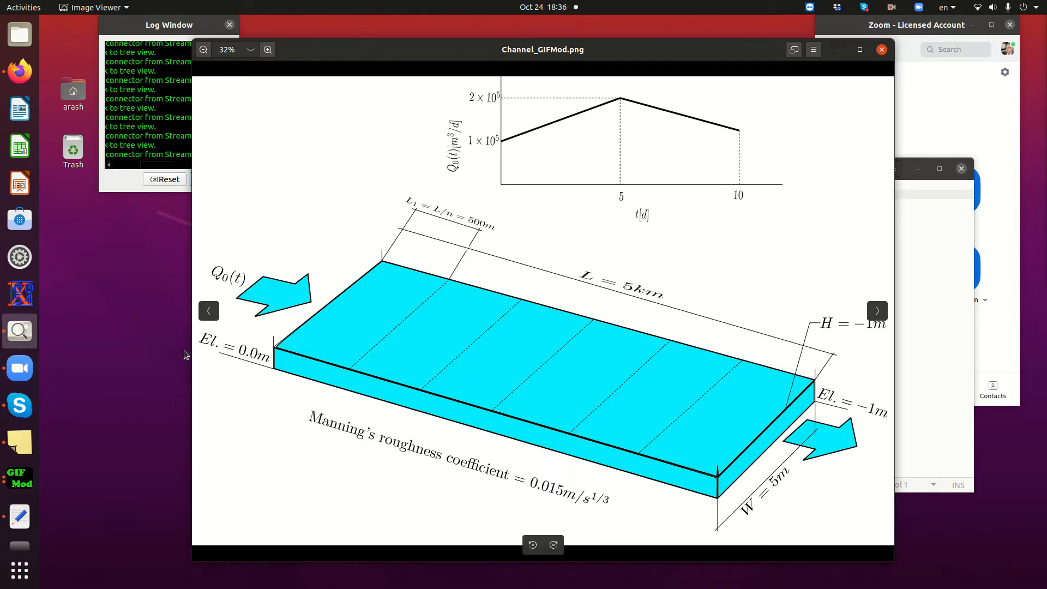
# In the text file, add the inflow data lines "0,100000", "5,200000" and "10,100000" under the header
pyautogui.click(18, 522)
pyautogui.write('0,')
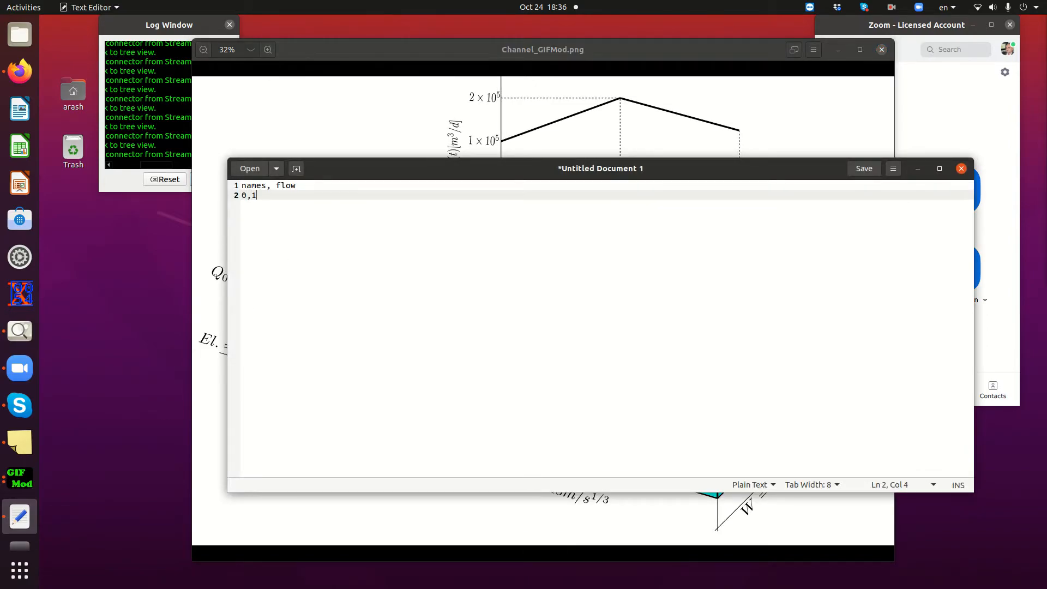
pyautogui.write('100000')
pyautogui.press('Return')
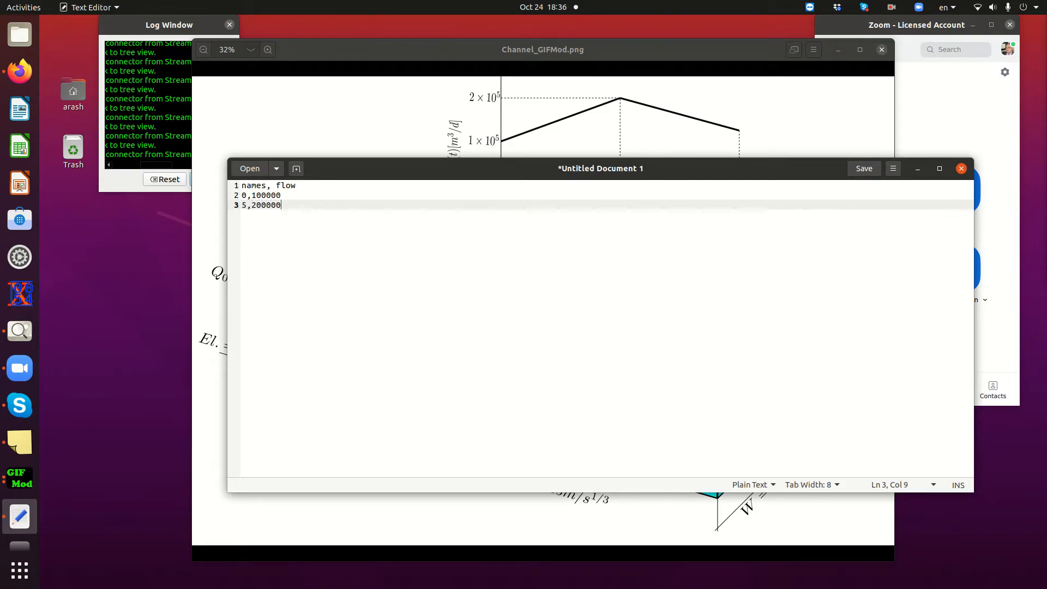
pyautogui.write('5,200000')
pyautogui.press('Return')
pyautogui.write('10,100000')
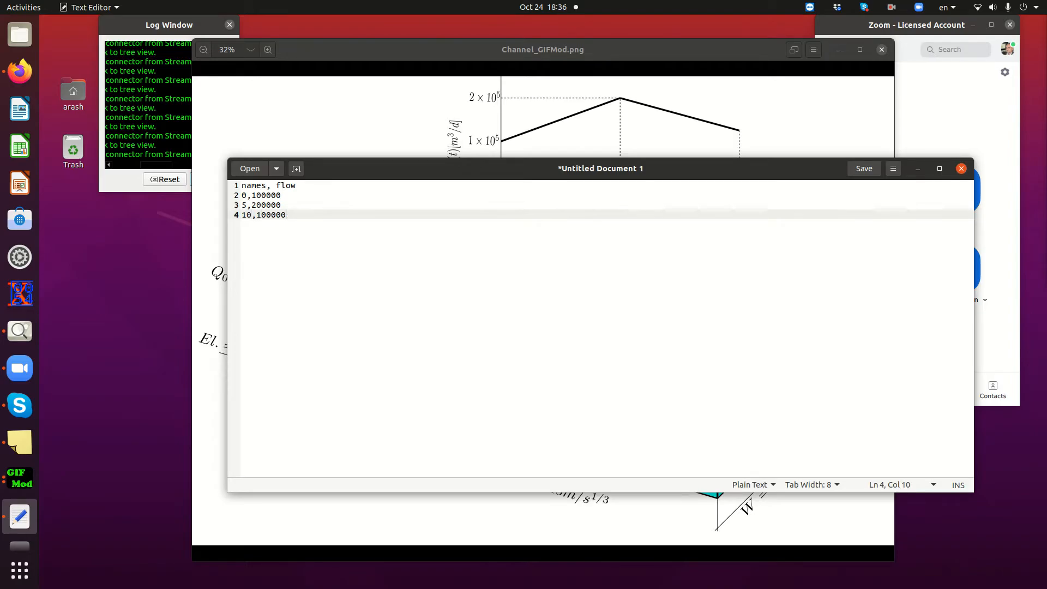
# Save the text file in the Documents folder as Inflow_Channed_Example.txt and close the editor
pyautogui.hotkey('ctrl', 's')
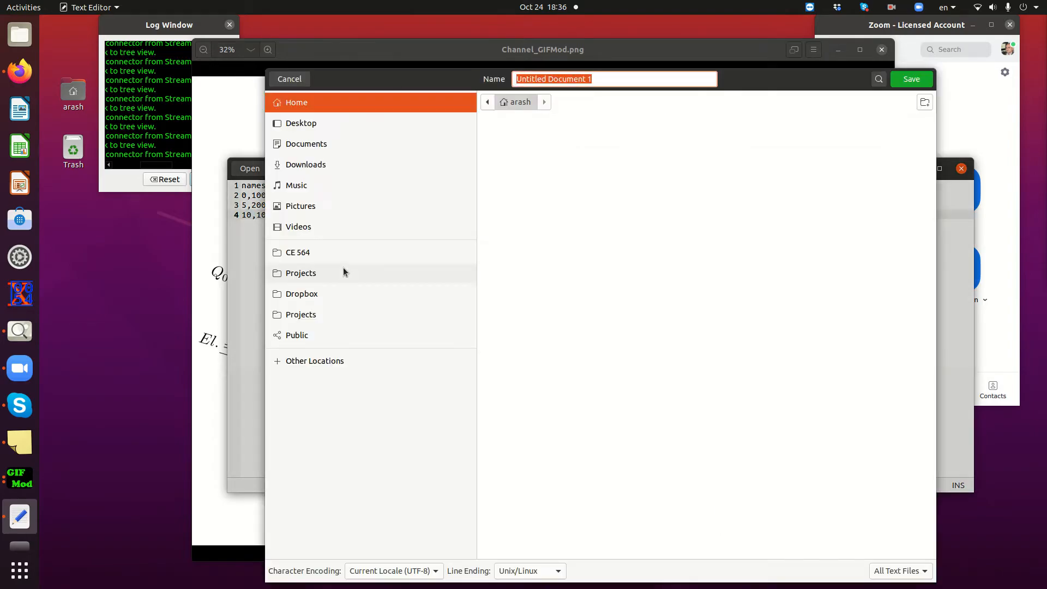
pyautogui.click(303, 146)
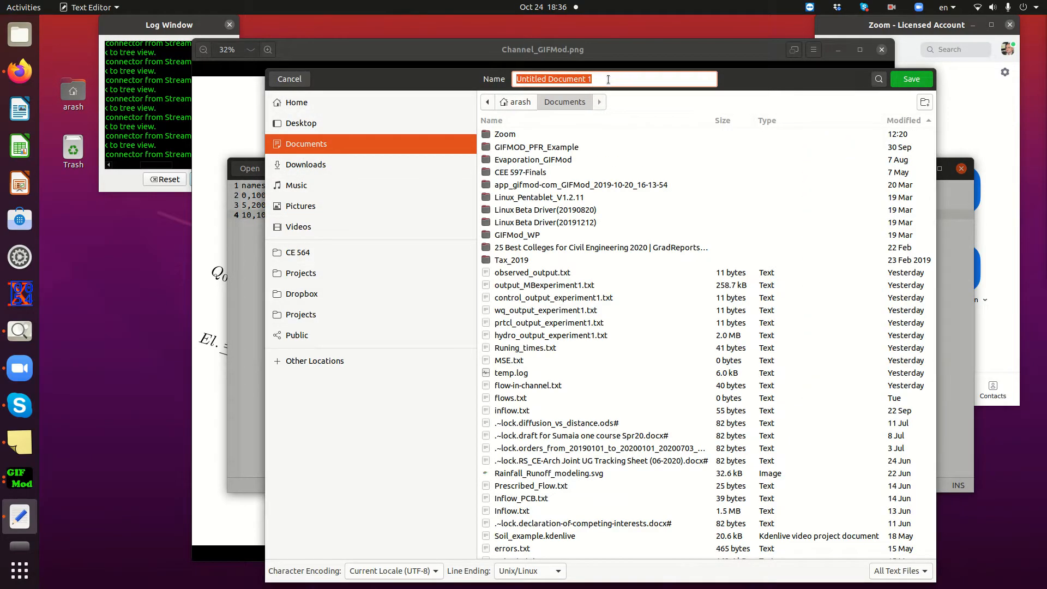
pyautogui.click(605, 78)
pyautogui.moveTo(606, 78); pyautogui.dragTo(514, 78)
pyautogui.write('Inlf')
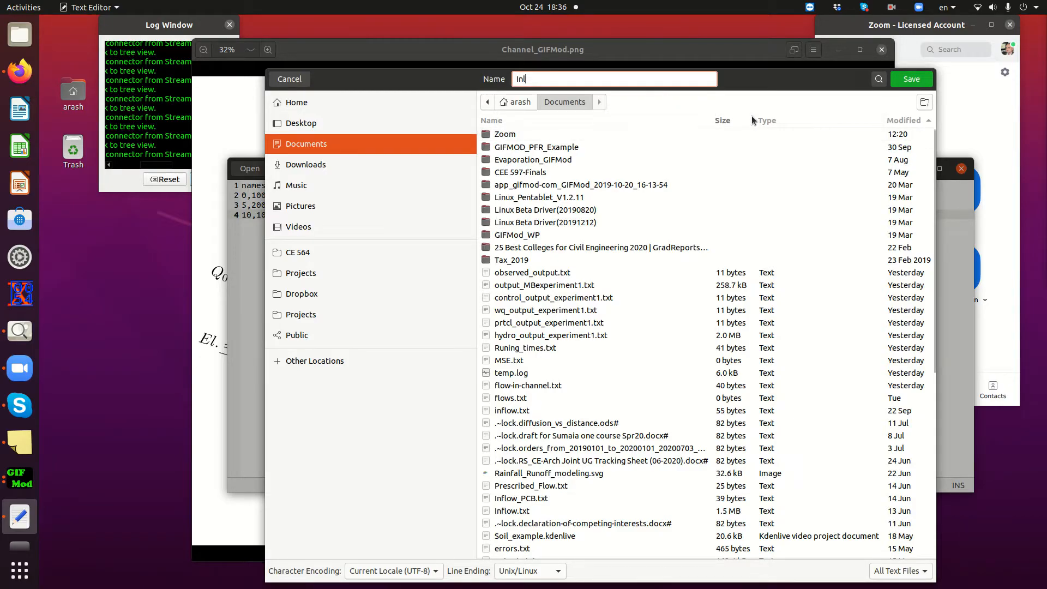
pyautogui.press('BackSpace')
pyautogui.press('BackSpace')
pyautogui.write('flow_Channed_Example.t')
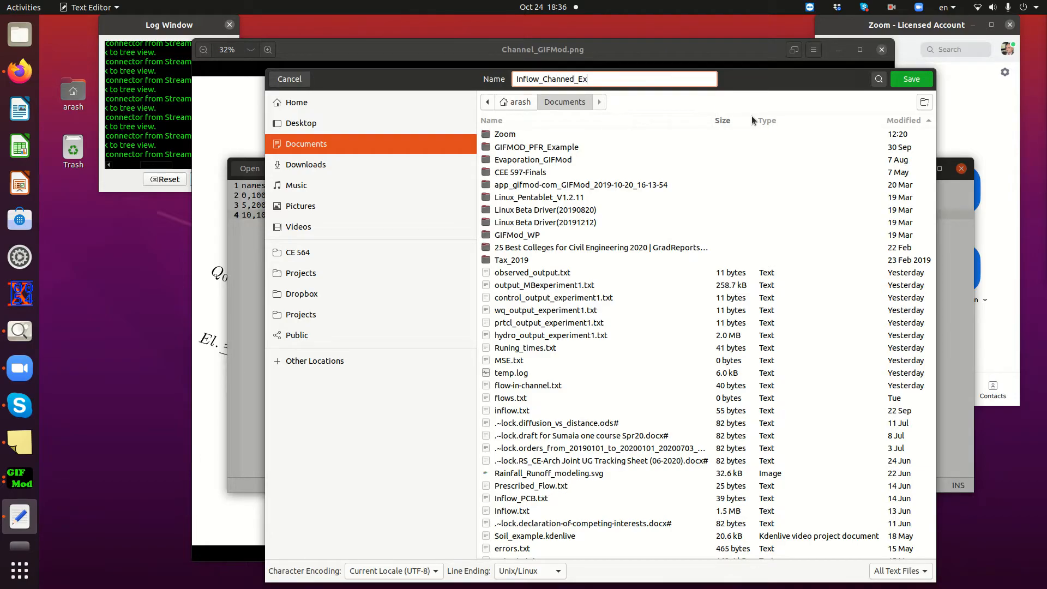
pyautogui.write('xt')
pyautogui.press('Return')
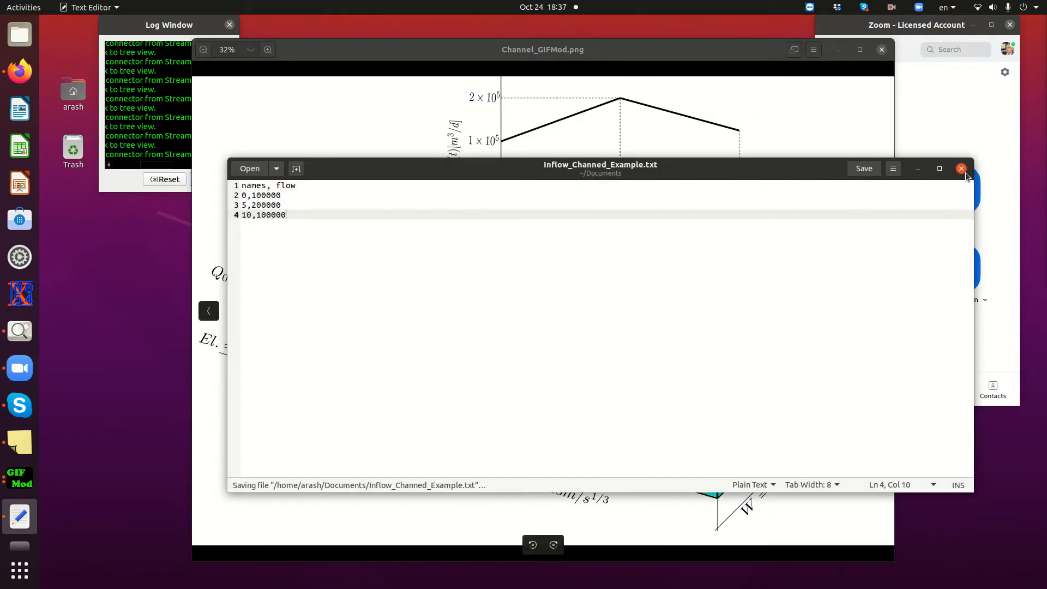
pyautogui.click(961, 169)
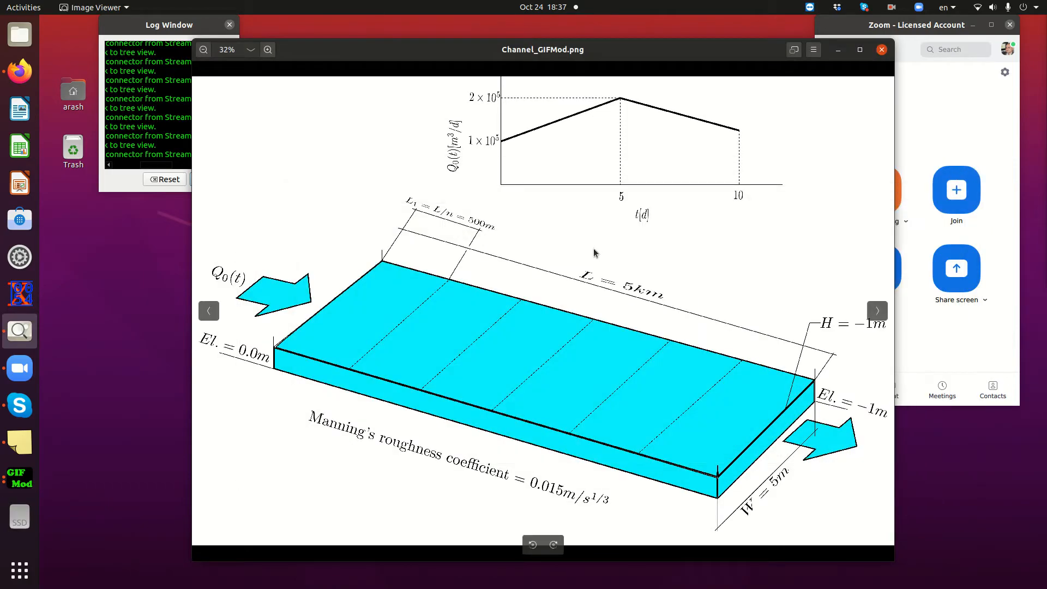
# Switch to GIFMod and assign Inflow_Channed_Example.txt as the inflow time series of the first stream block
pyautogui.click(19, 479)
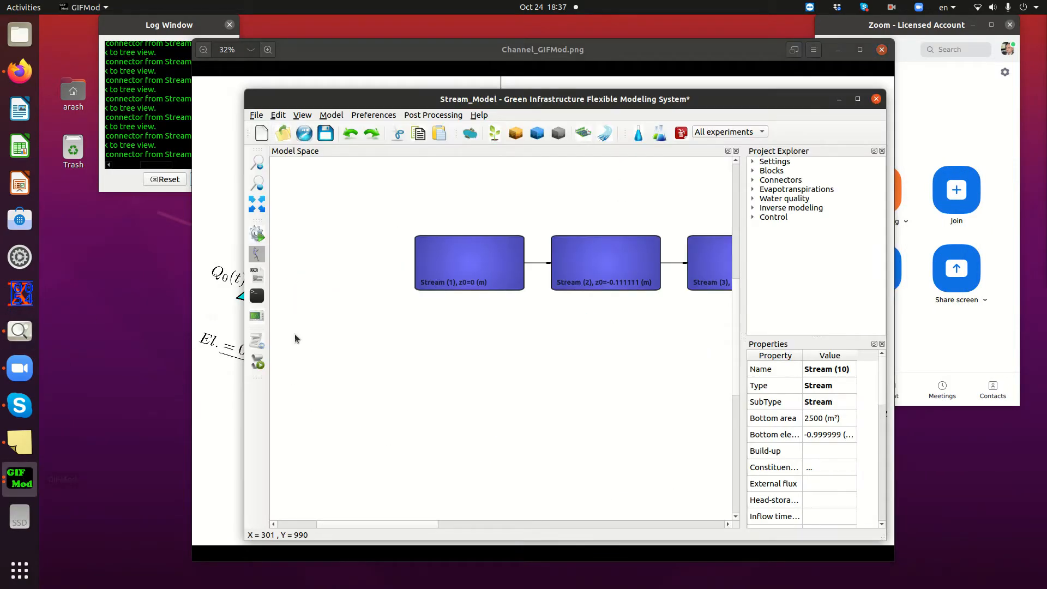
pyautogui.click(450, 262)
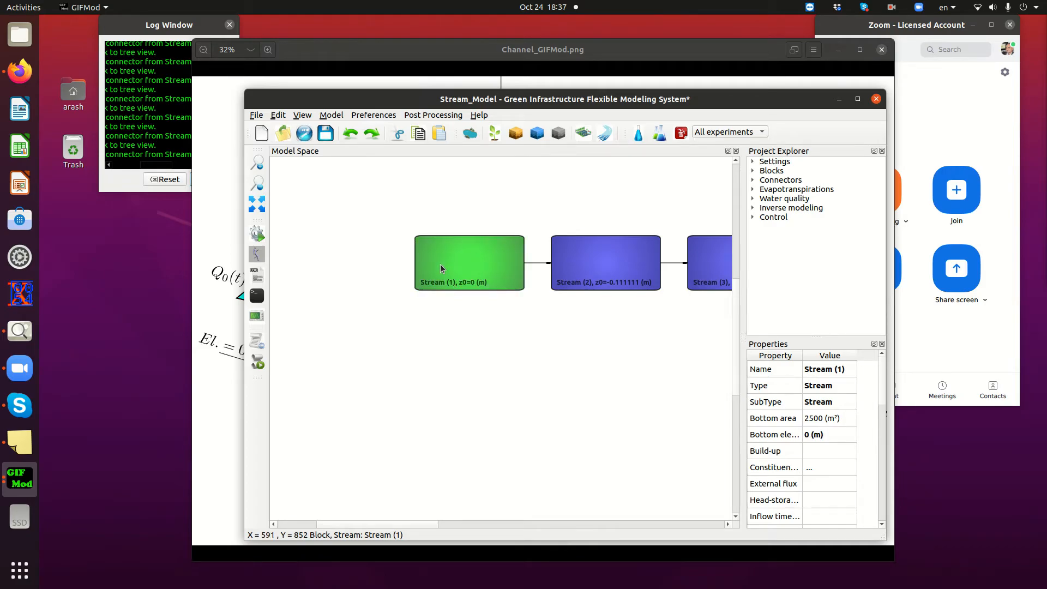
pyautogui.scroll(-1, 818, 473)
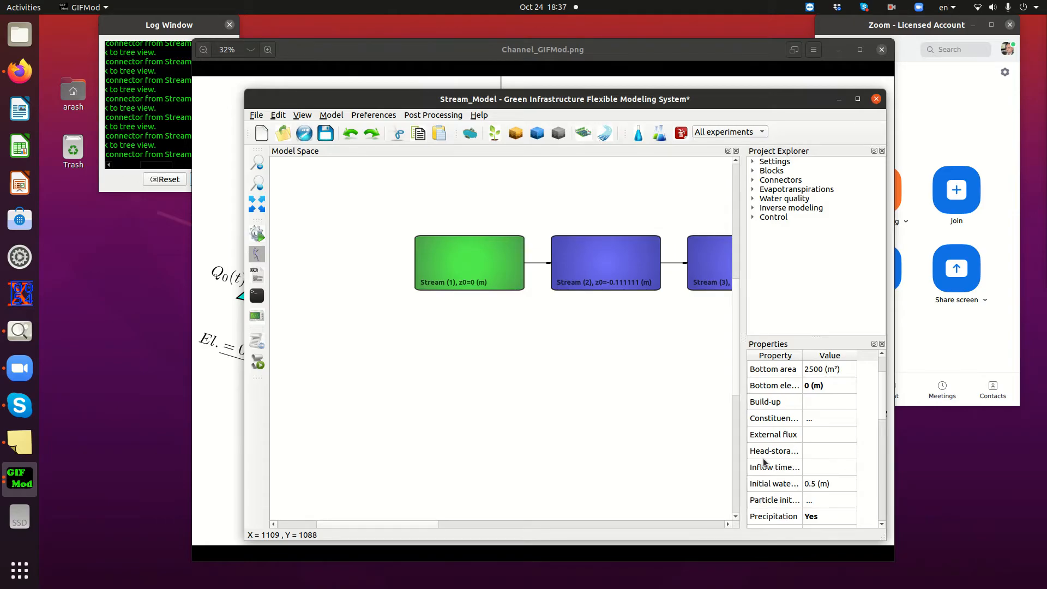
pyautogui.moveTo(743, 402); pyautogui.dragTo(670, 398)
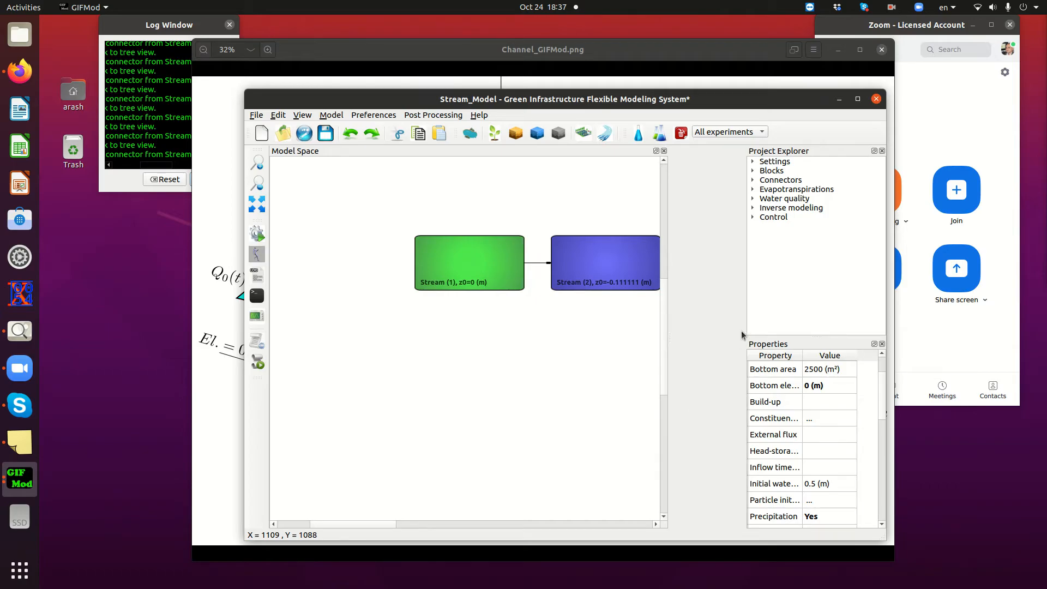
pyautogui.moveTo(735, 327); pyautogui.dragTo(666, 327)
pyautogui.moveTo(722, 357); pyautogui.dragTo(754, 357)
pyautogui.click(772, 473)
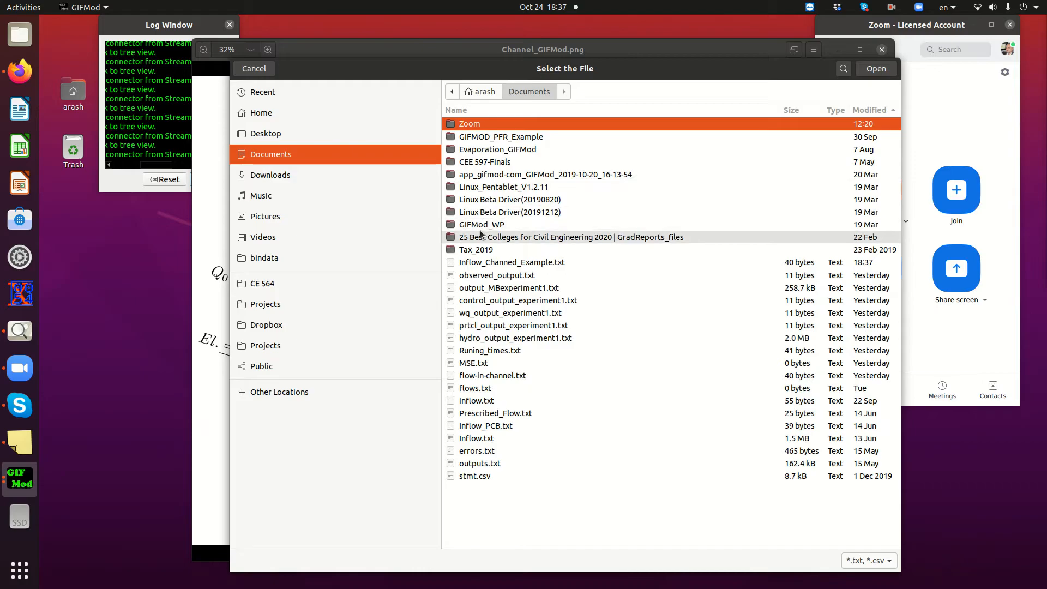
pyautogui.click(491, 263)
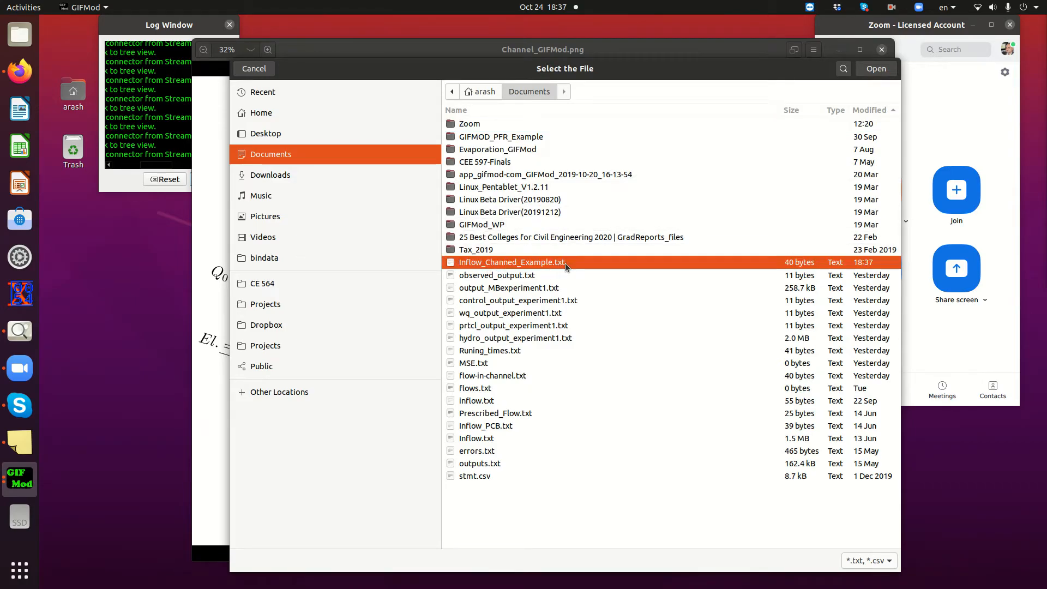
pyautogui.click(869, 71)
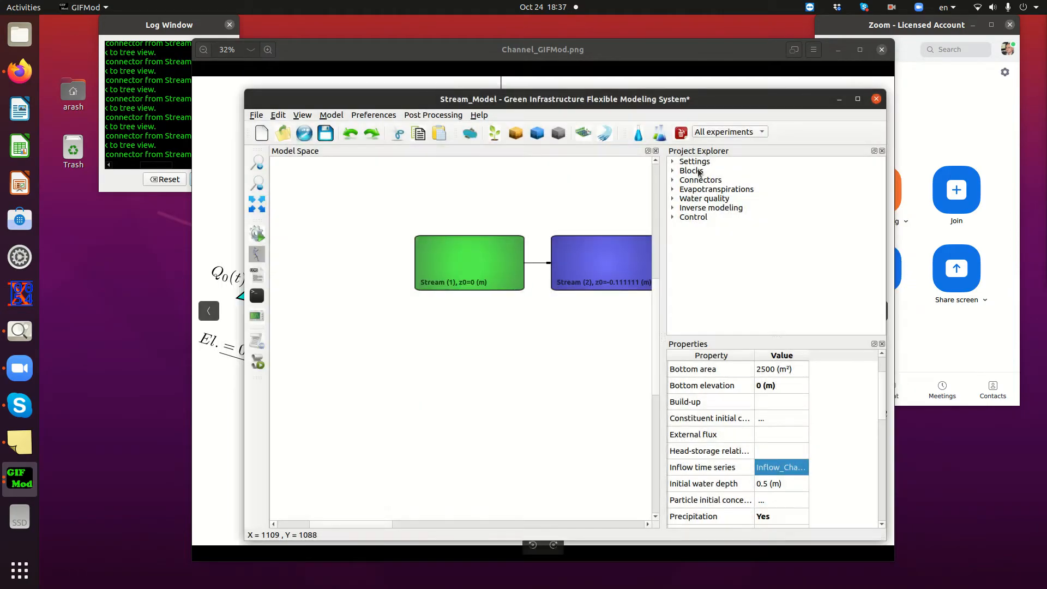
# Plot the flow inflow property of the first stream block to check the series, and close the plot
pyautogui.rightClick(454, 264)
pyautogui.moveTo(480, 312)
pyautogui.click(436, 279)
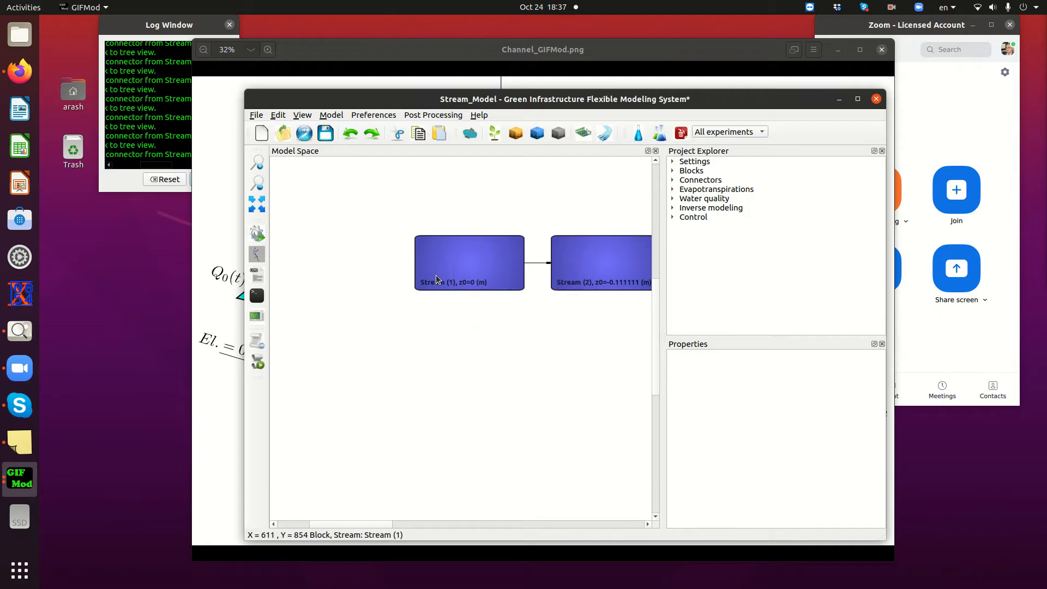
pyautogui.rightClick(451, 267)
pyautogui.moveTo(497, 316)
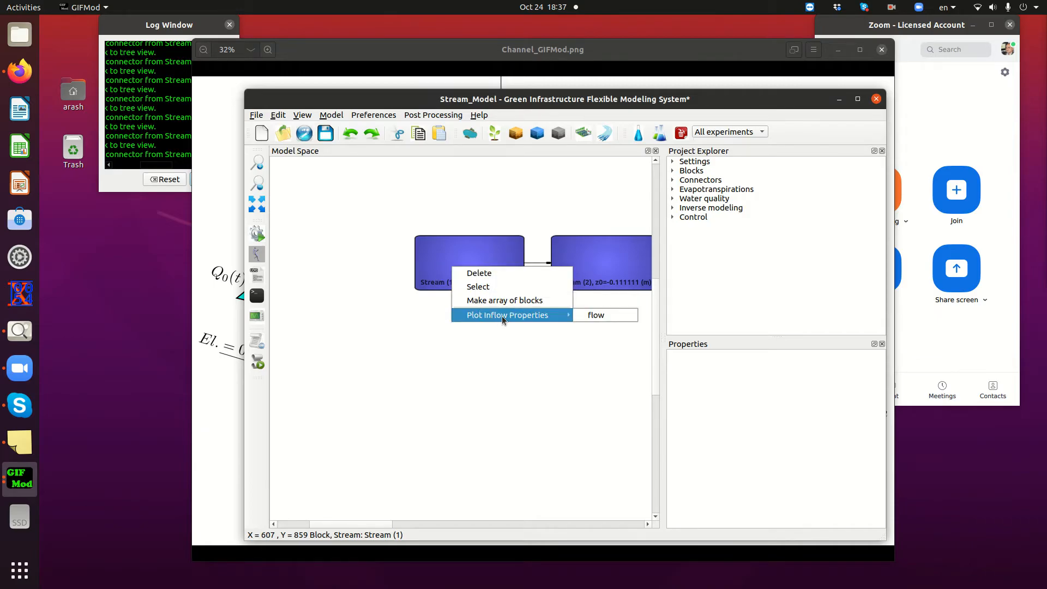
pyautogui.click(607, 316)
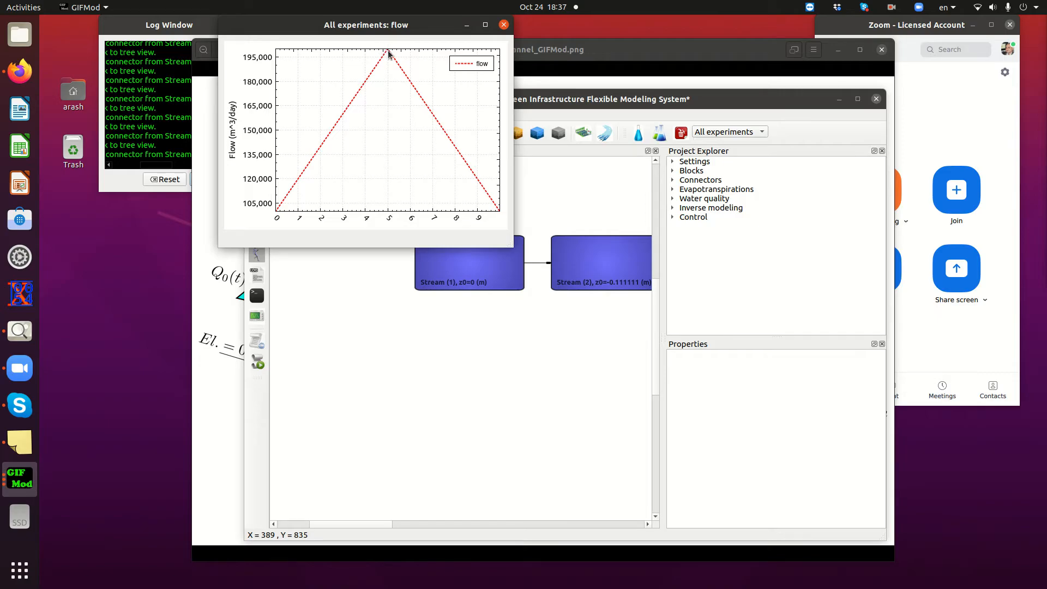
pyautogui.click(503, 24)
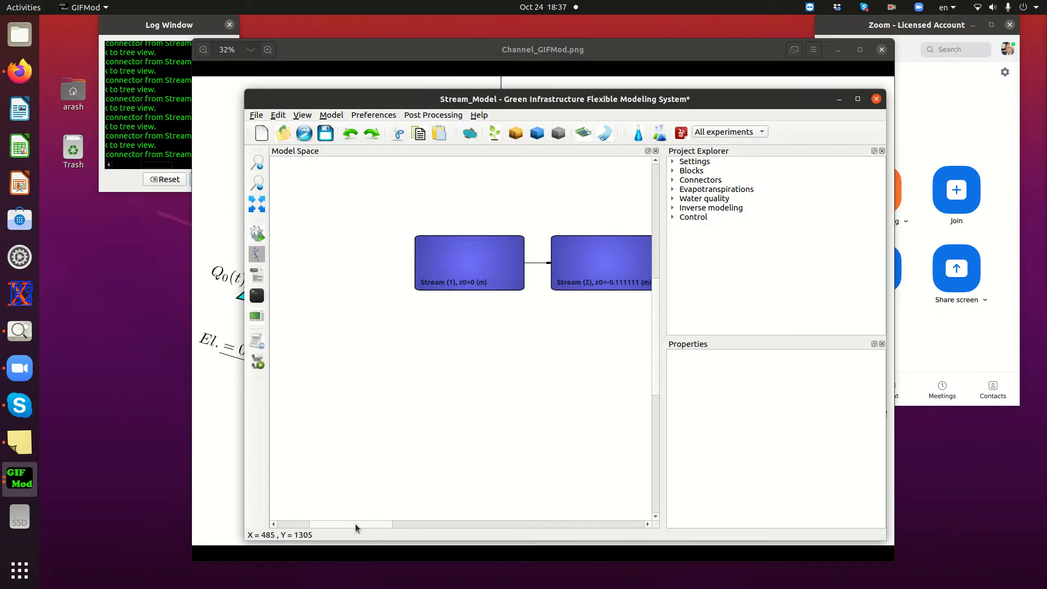
# Add a pond block to the model and place it just below and beyond the last stream block, Stream (10)
pyautogui.moveTo(356, 522); pyautogui.dragTo(608, 513)
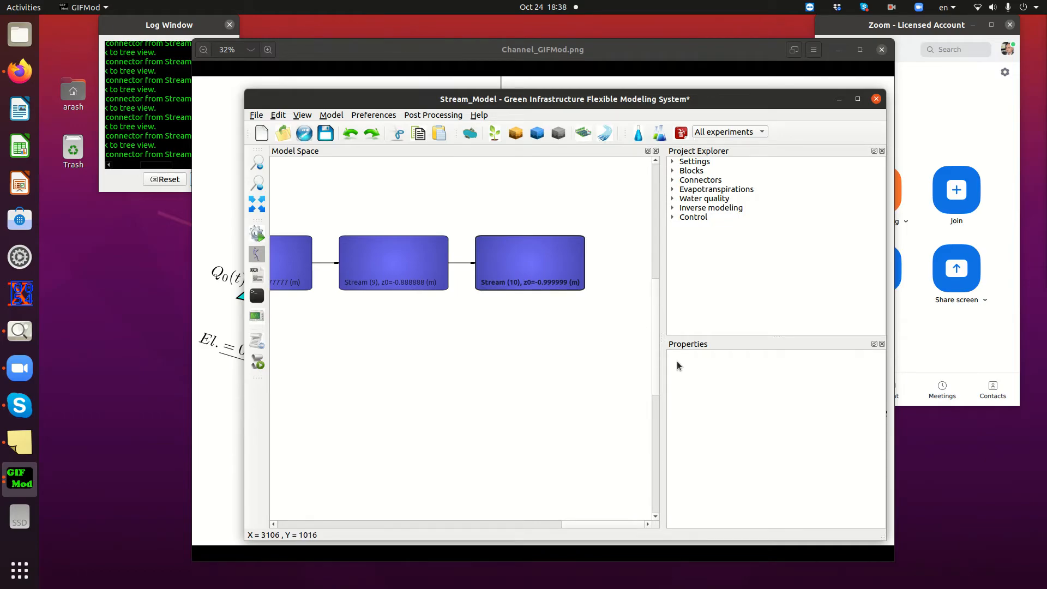
pyautogui.click(472, 135)
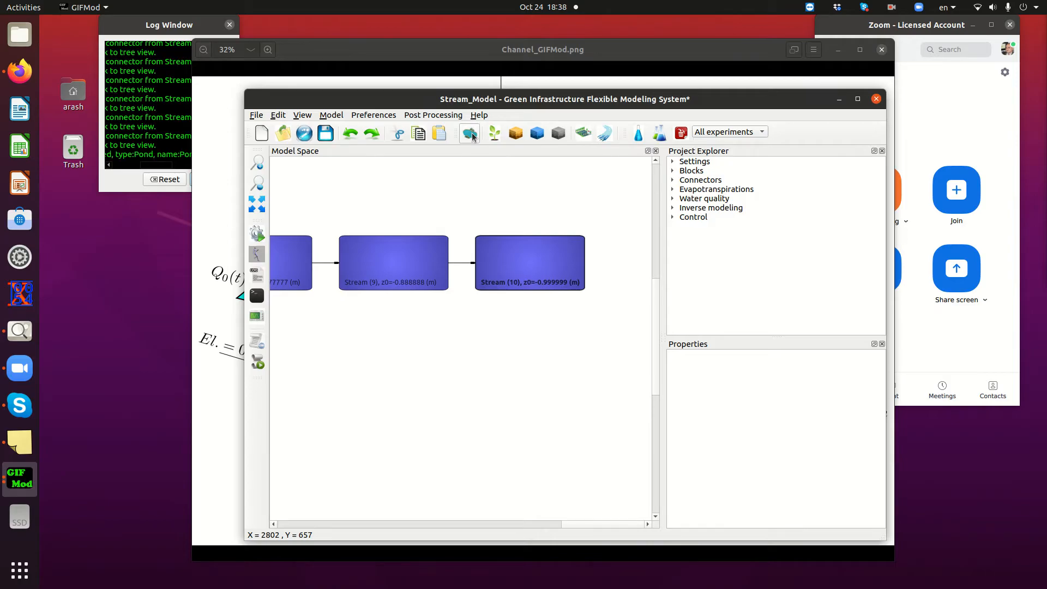
pyautogui.moveTo(576, 523); pyautogui.dragTo(351, 522)
pyautogui.moveTo(445, 315); pyautogui.dragTo(572, 331)
pyautogui.moveTo(399, 522); pyautogui.dragTo(440, 517)
pyautogui.scroll(-4, 440, 392)
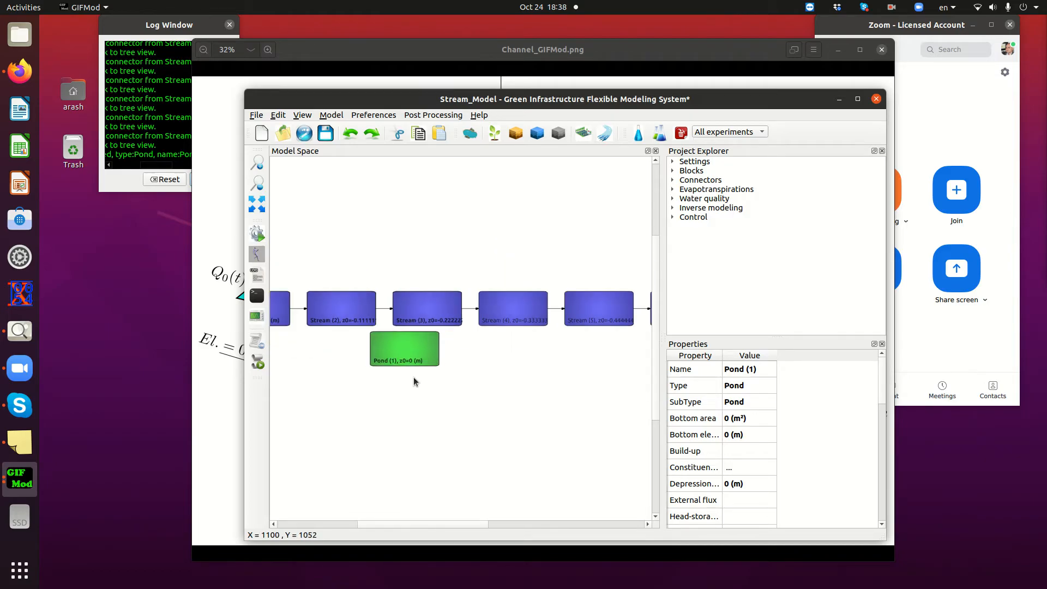
pyautogui.moveTo(406, 338); pyautogui.dragTo(616, 352)
pyautogui.moveTo(561, 523); pyautogui.dragTo(636, 524)
pyautogui.moveTo(518, 348); pyautogui.dragTo(644, 344)
pyautogui.moveTo(602, 524); pyautogui.dragTo(630, 524)
pyautogui.moveTo(635, 343); pyautogui.dragTo(645, 343)
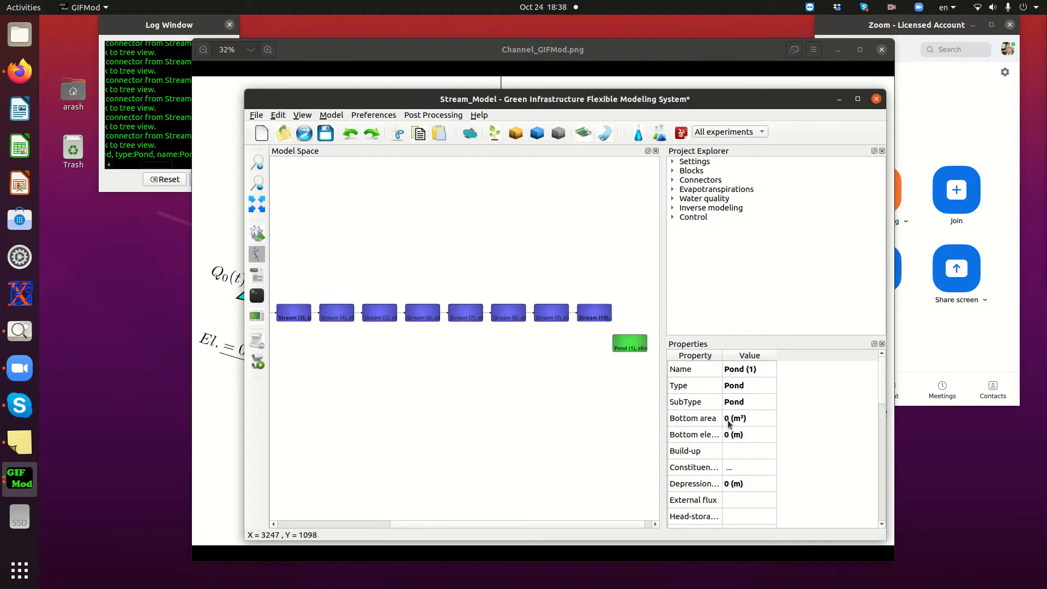
# Set the pond's bottom area to 100 m² and its head-storage relationship to -1
pyautogui.doubleClick(727, 420)
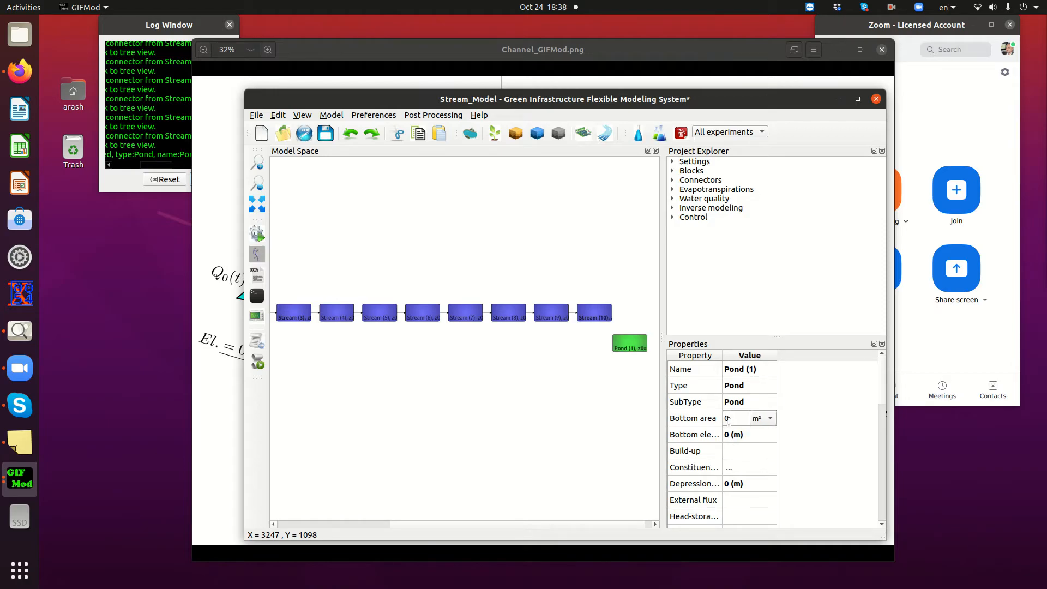
pyautogui.write('100')
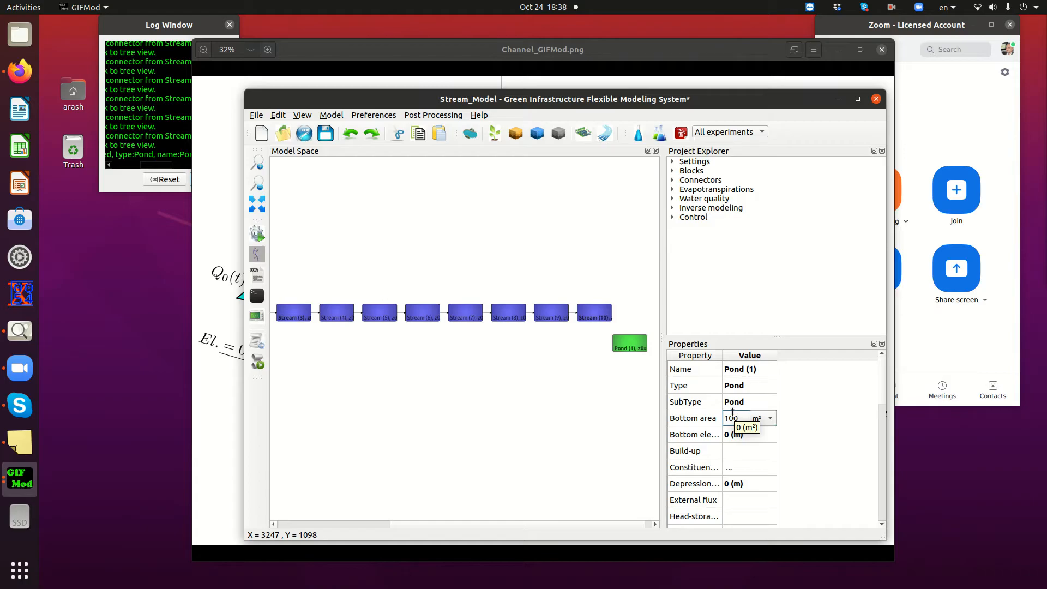
pyautogui.press('Return')
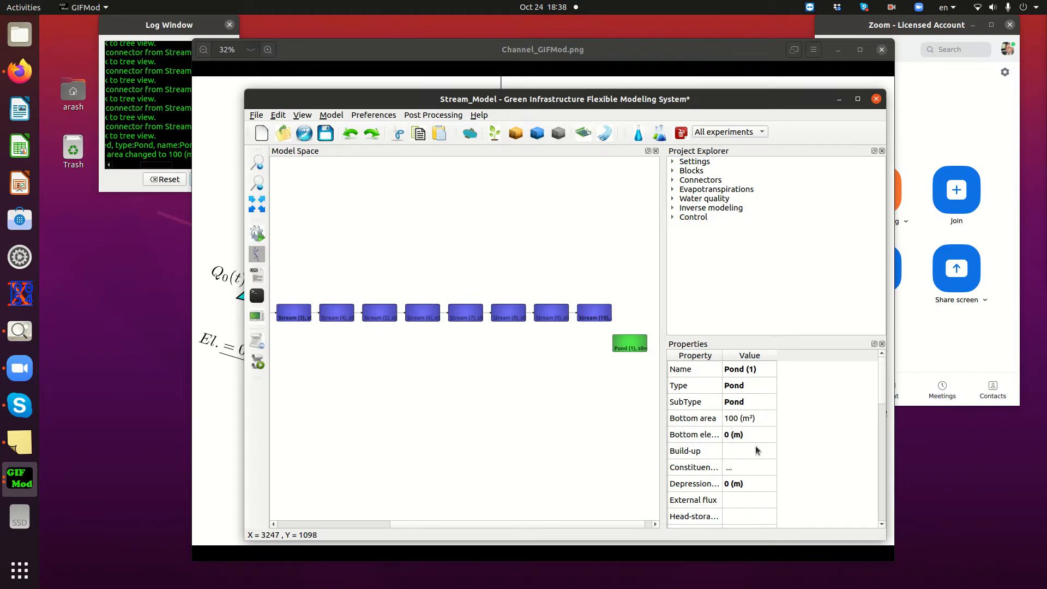
pyautogui.scroll(-1, 721, 436)
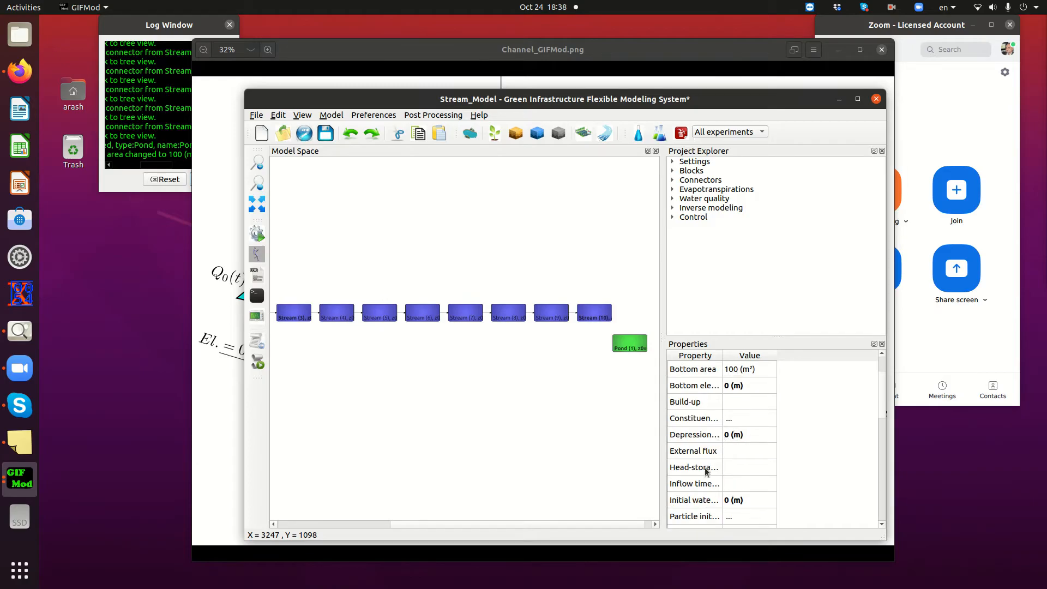
pyautogui.moveTo(720, 355); pyautogui.dragTo(767, 356)
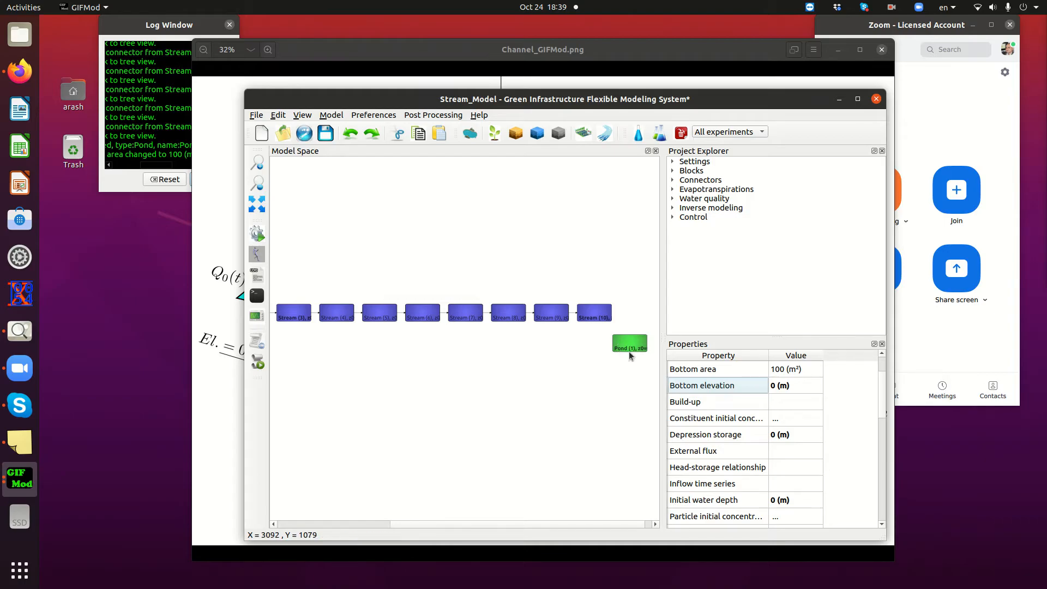
pyautogui.doubleClick(779, 468)
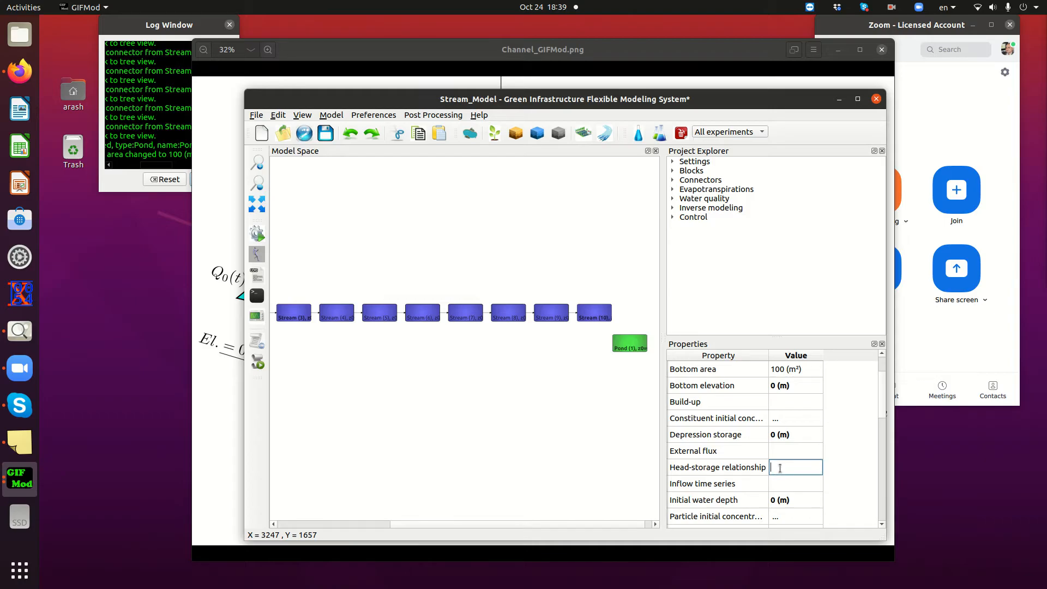
pyautogui.write('-1')
pyautogui.press('Return')
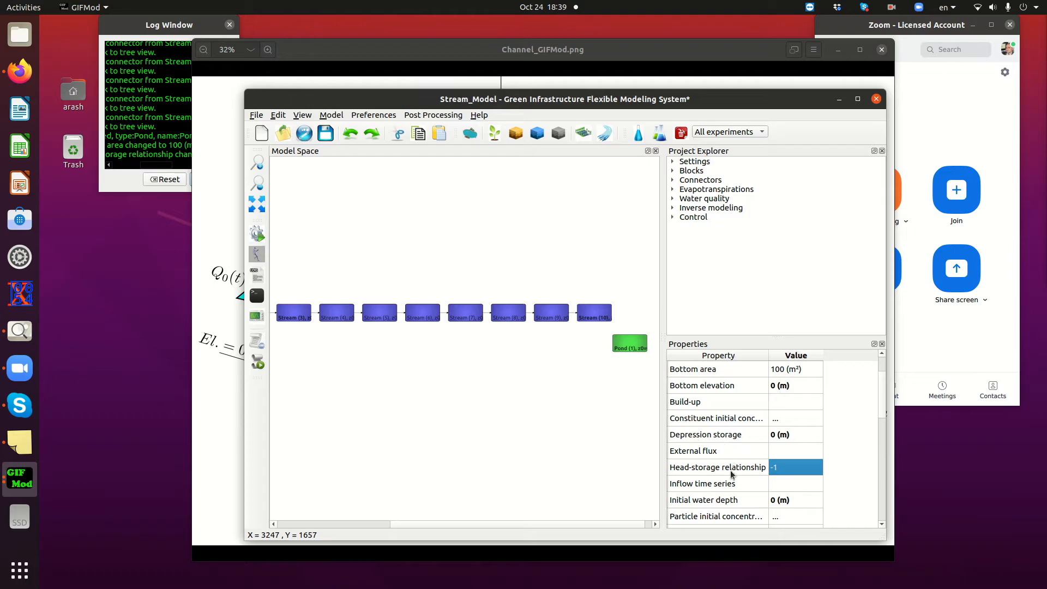
# Review the properties of the last stream block, Stream (10), and draw a connector from it to the pond
pyautogui.click(596, 318)
pyautogui.scroll(-4, 732, 427)
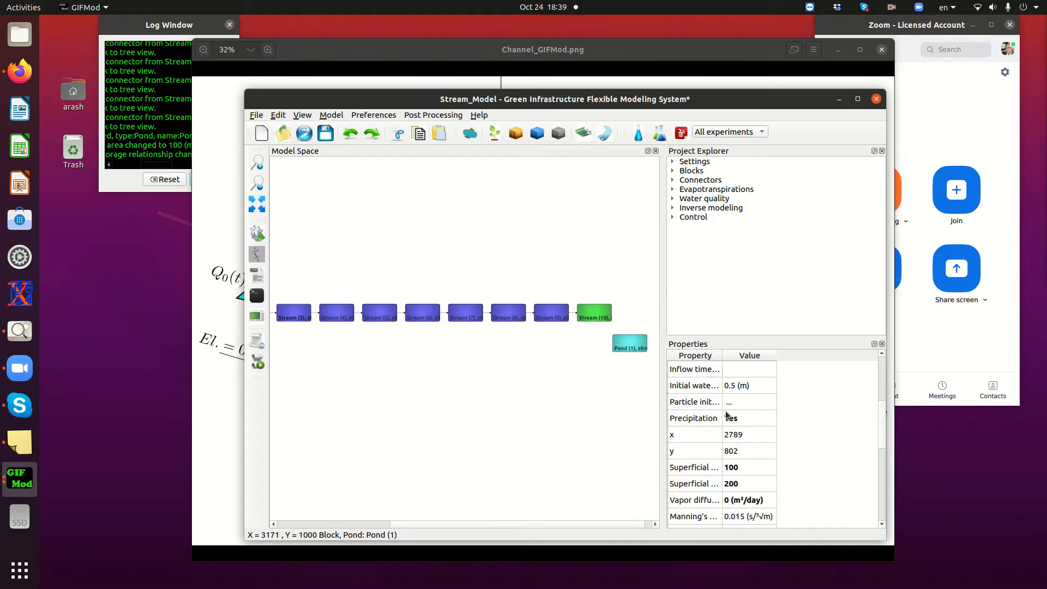
pyautogui.scroll(-1, 733, 431)
pyautogui.scroll(-2, 733, 438)
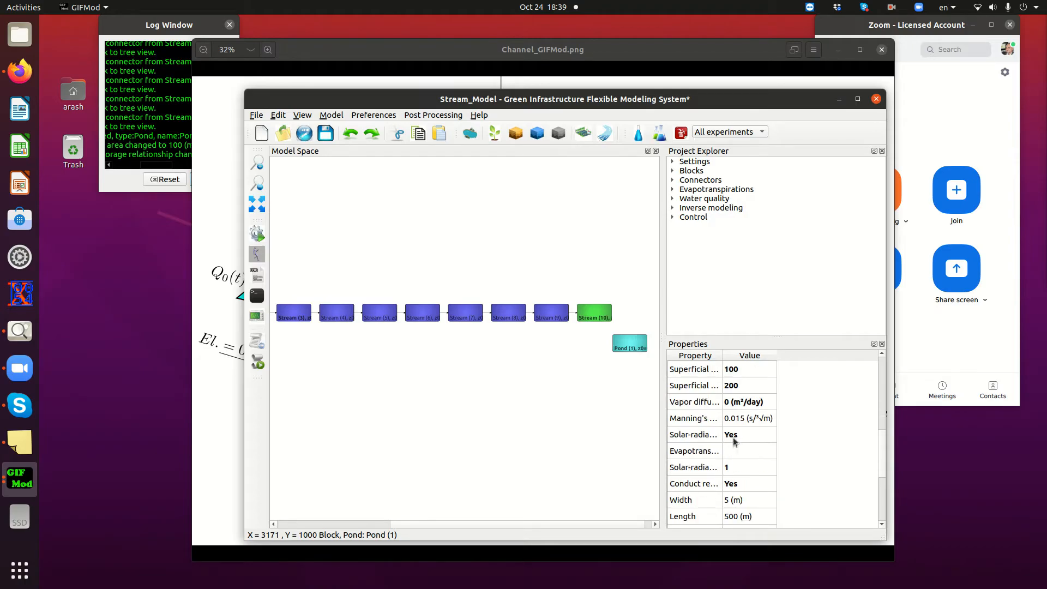
pyautogui.scroll(3, 733, 440)
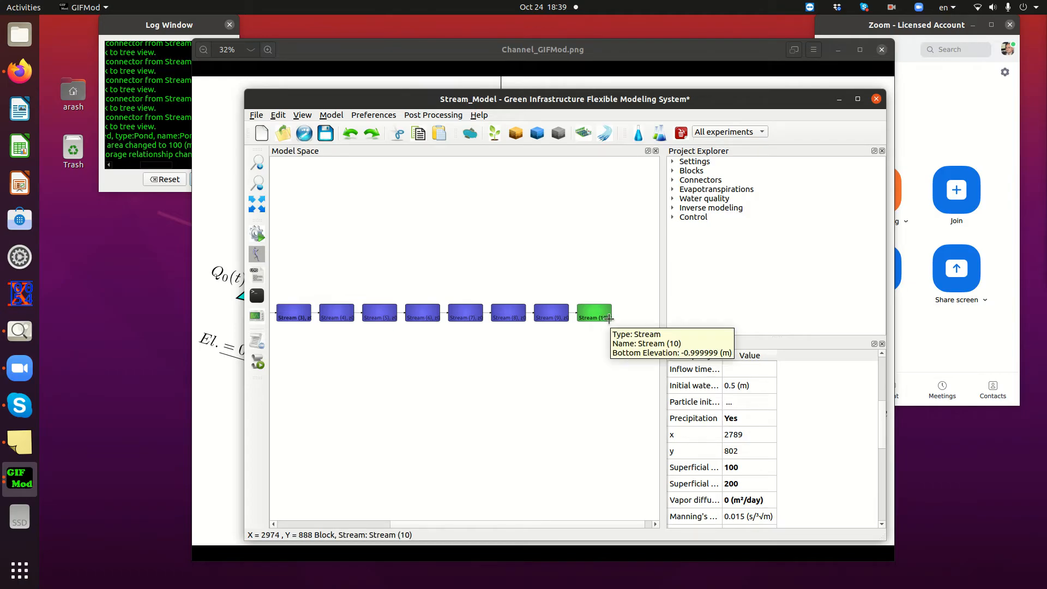
pyautogui.scroll(3, 637, 388)
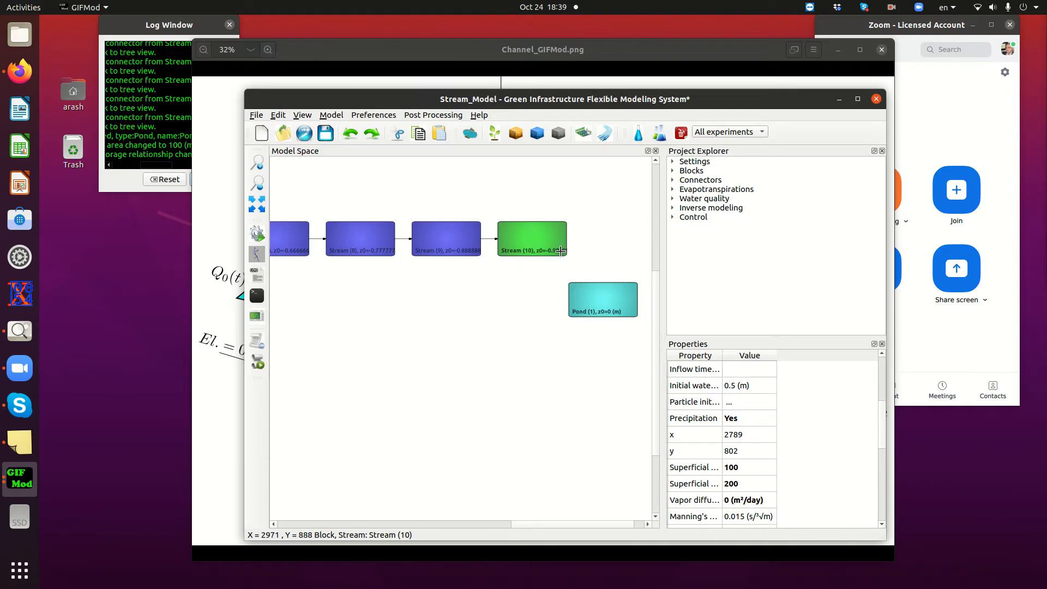
pyautogui.moveTo(561, 252); pyautogui.dragTo(590, 288)
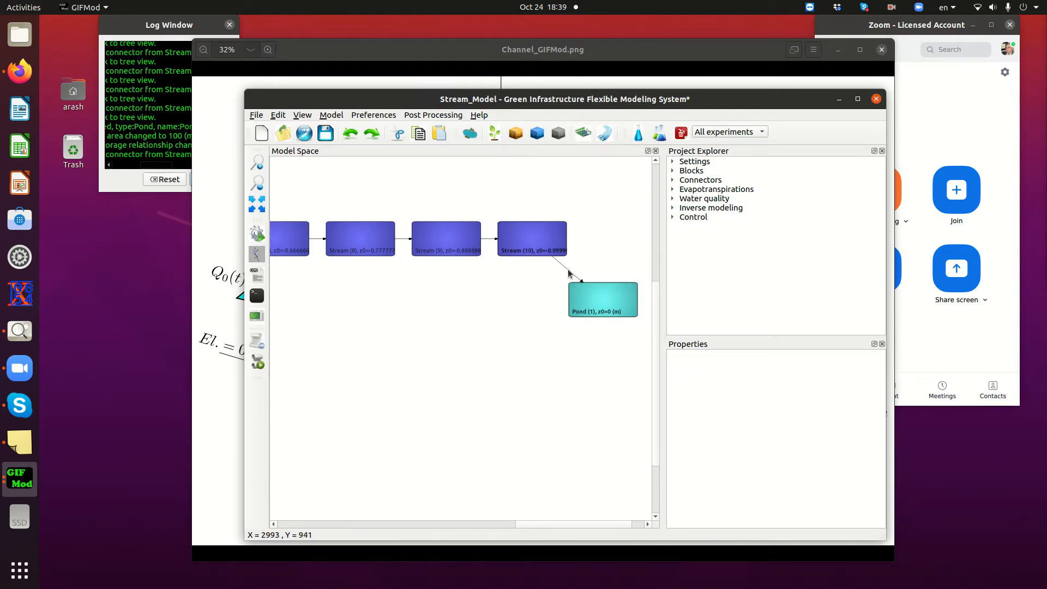
# Set the Manning's roughness of the connector from Stream (10) to the pond to 0.015 and its width to 5 m
pyautogui.click(568, 270)
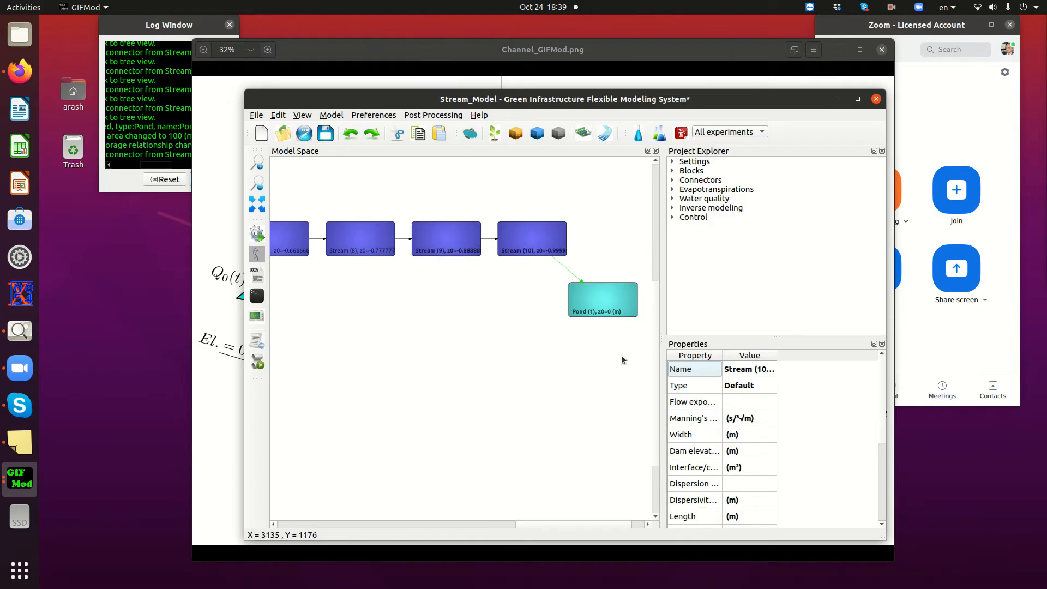
pyautogui.click(725, 424)
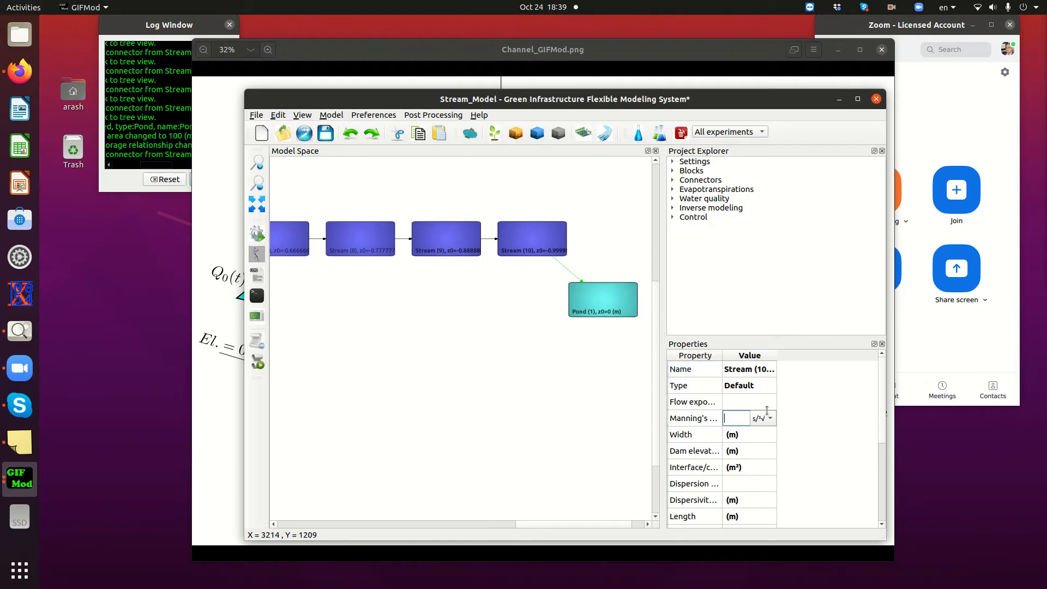
pyautogui.write('0.015')
pyautogui.press('Return')
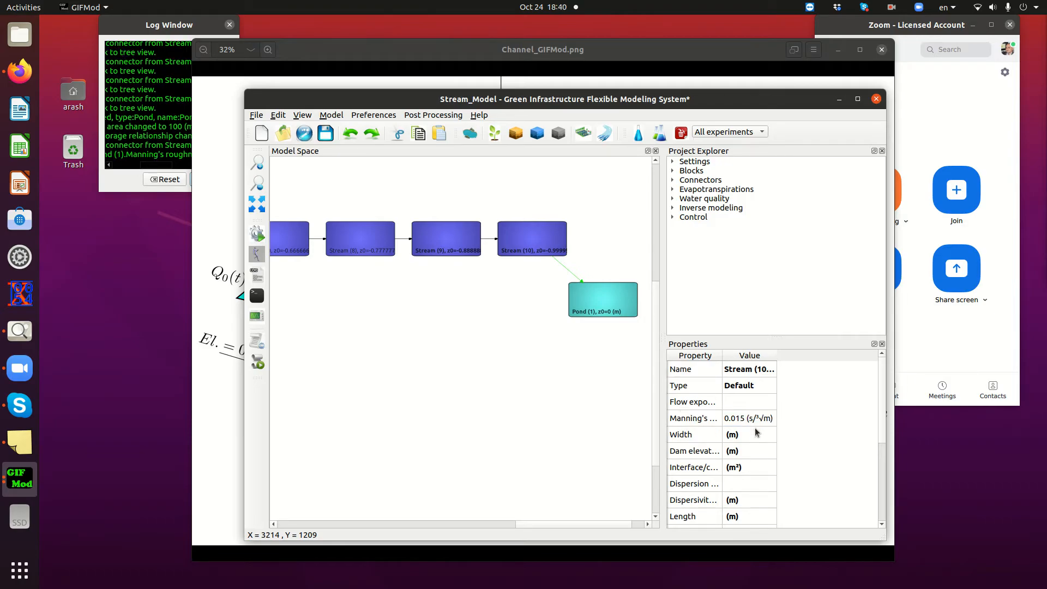
pyautogui.doubleClick(728, 438)
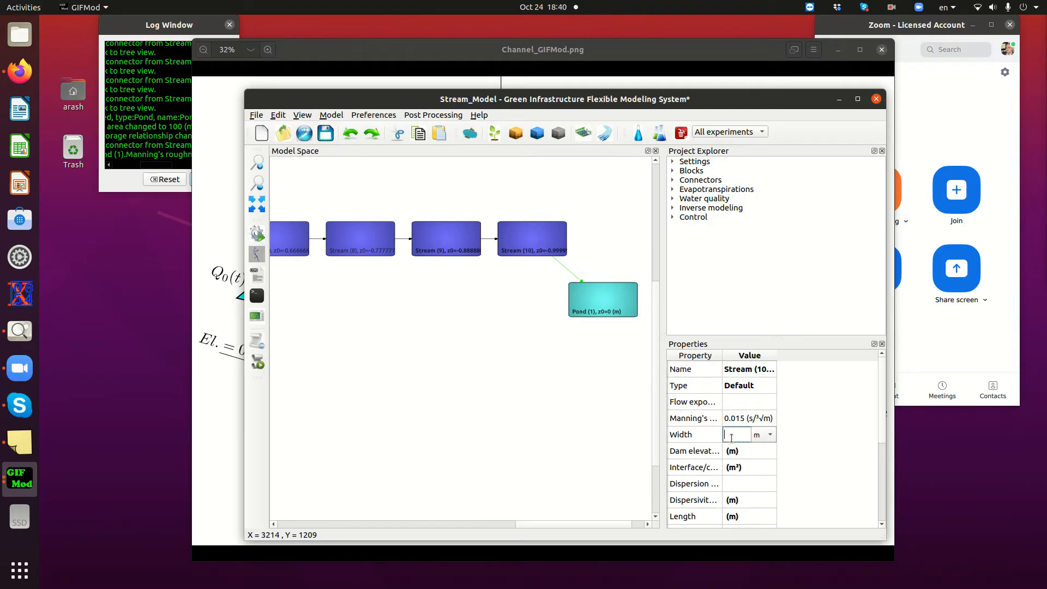
pyautogui.write('5')
pyautogui.press('Return')
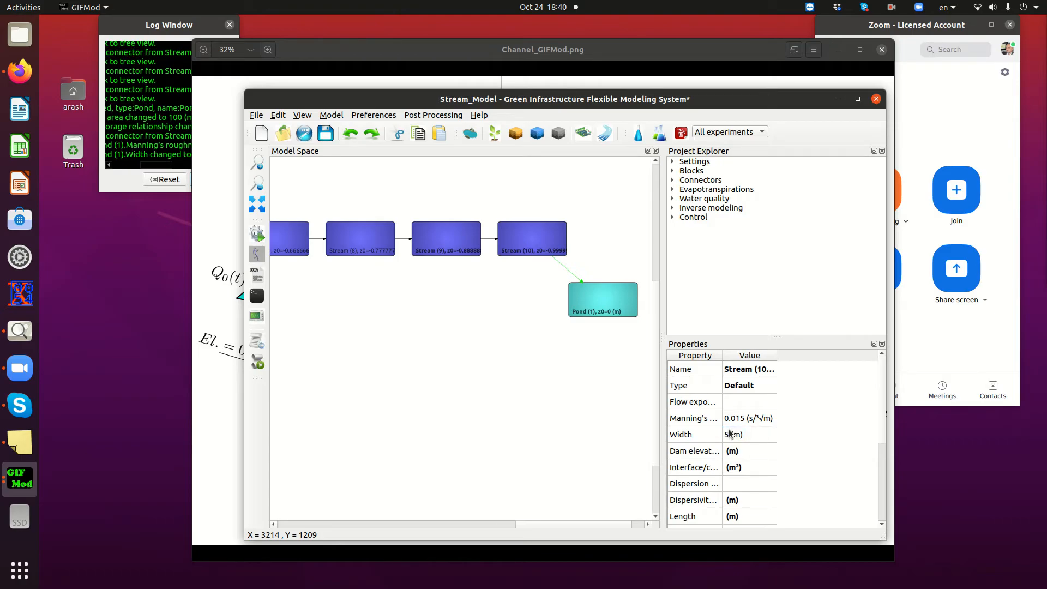
# Set the length of the connector between Stream (10) and the pond to 500 m
pyautogui.scroll(-2, 724, 436)
pyautogui.scroll(1, 724, 439)
pyautogui.doubleClick(737, 466)
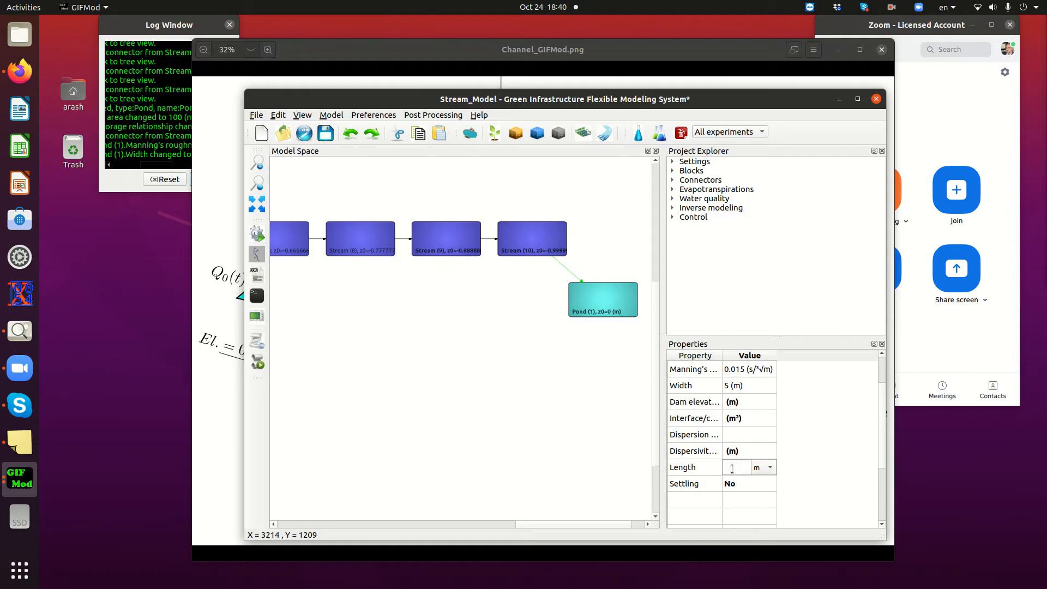
pyautogui.press('Return')
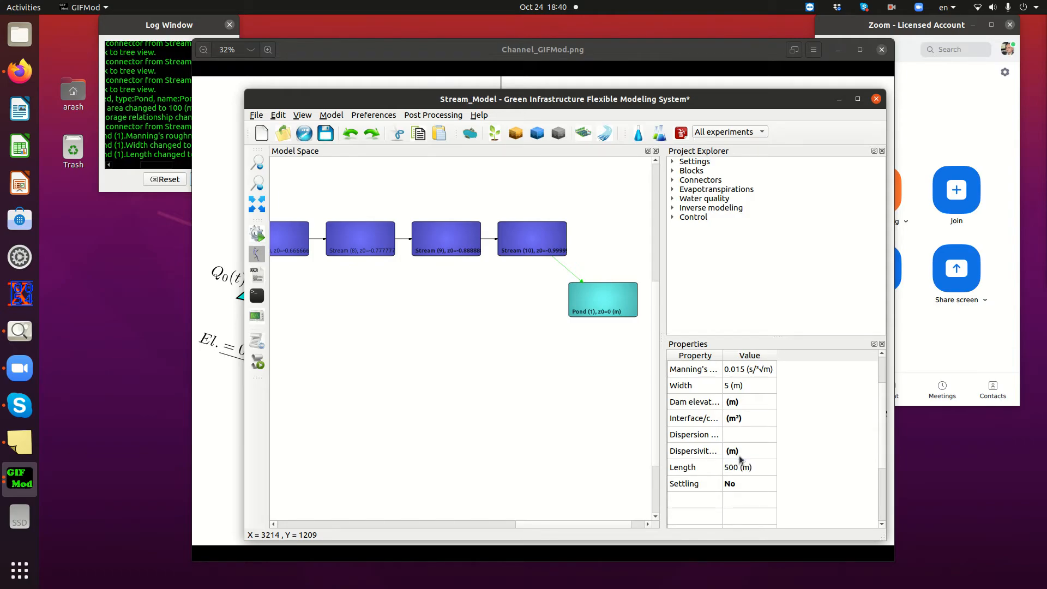
# Save the model and try to run the simulation
pyautogui.moveTo(603, 526)
pyautogui.mouseDown()
pyautogui.moveTo(561, 529)
pyautogui.moveTo(599, 524)
pyautogui.mouseUp()
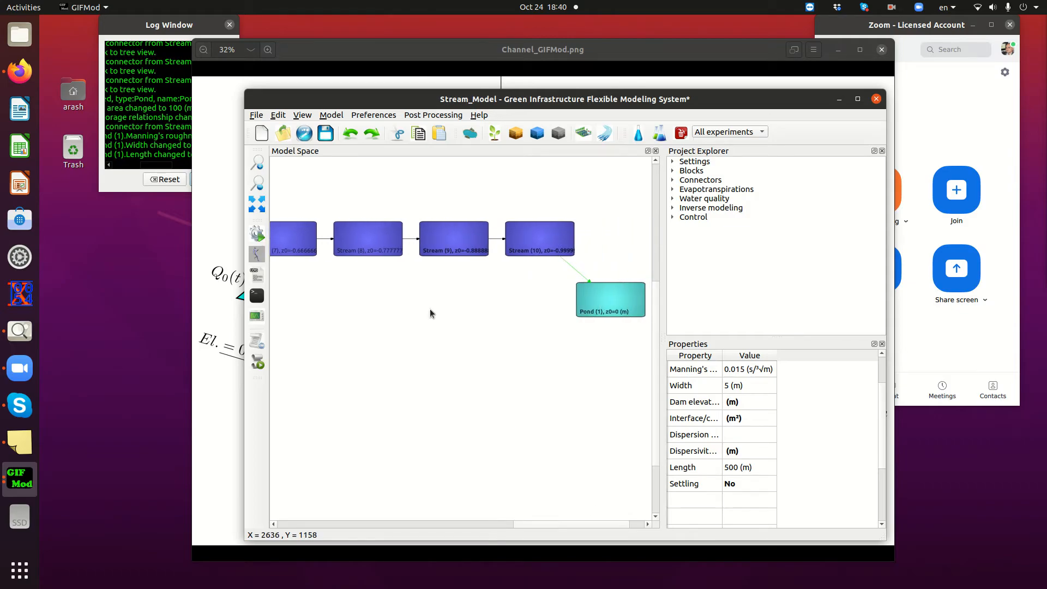
pyautogui.click(324, 136)
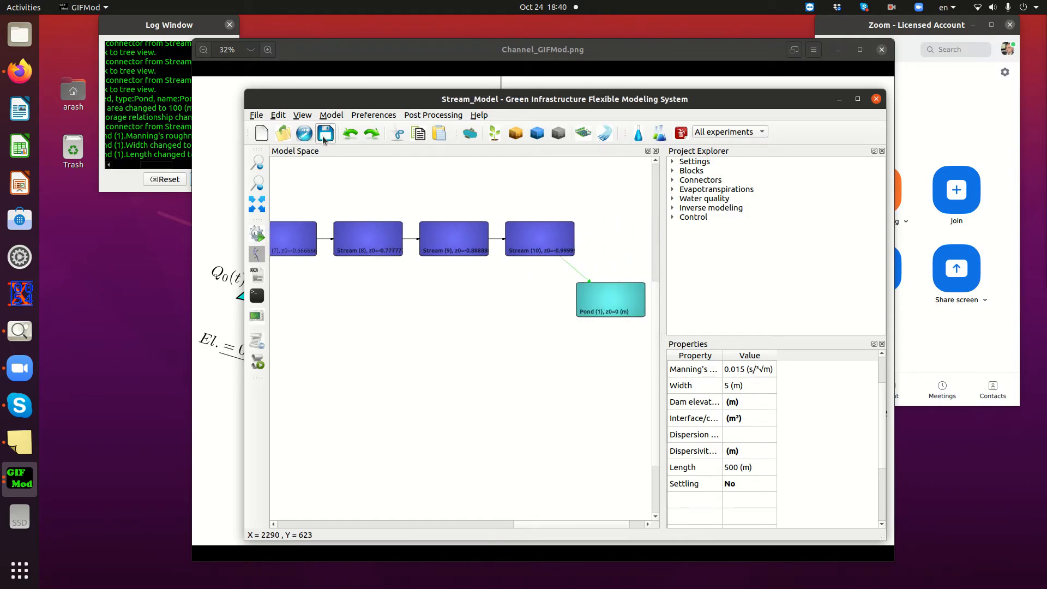
pyautogui.click(258, 239)
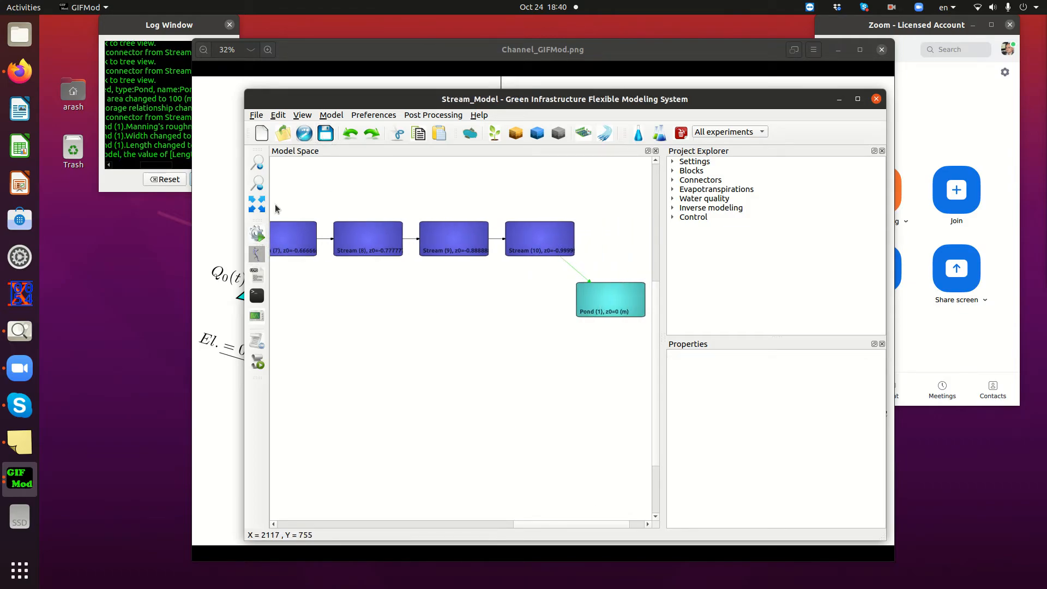
# Set the simulation end time to 10 in the project settings
pyautogui.click(673, 162)
pyautogui.click(703, 172)
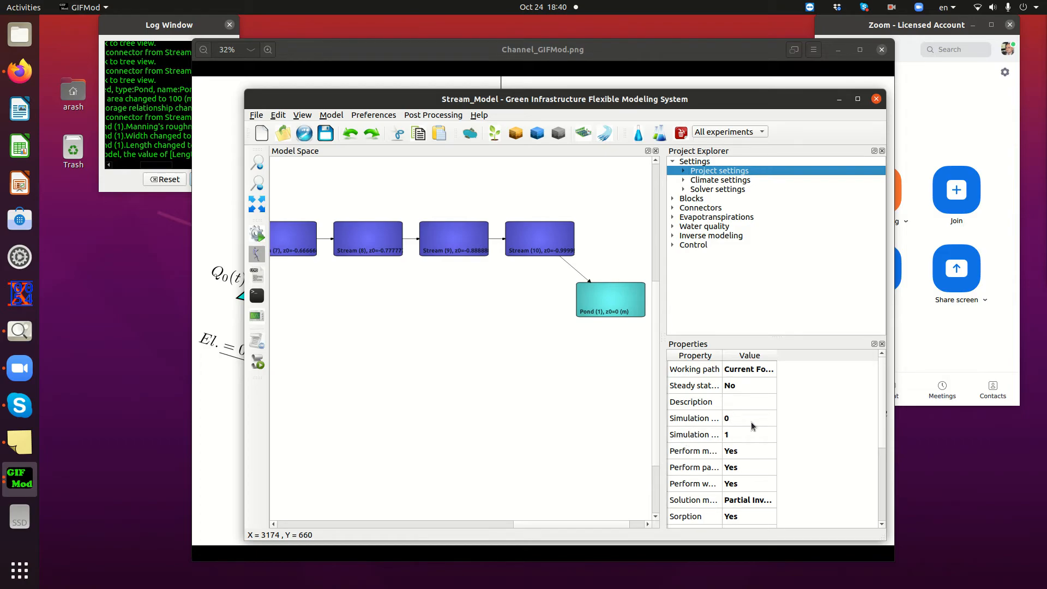
pyautogui.rightClick(691, 435)
pyautogui.click(725, 443)
pyautogui.write('10')
pyautogui.press('Return')
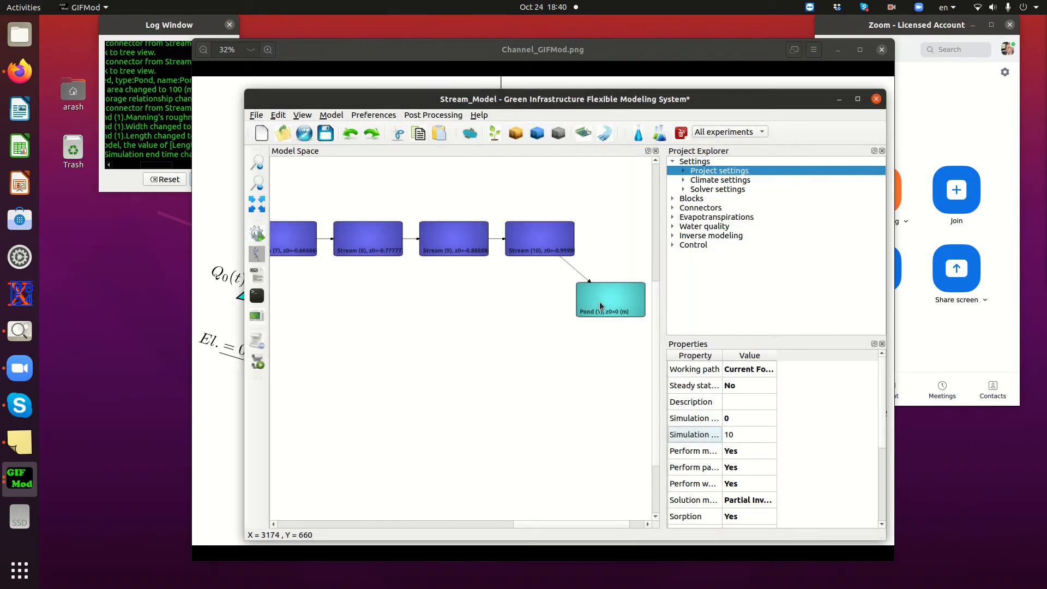
# Save the model again, run the simulation to completion, and close the run window
pyautogui.click(327, 134)
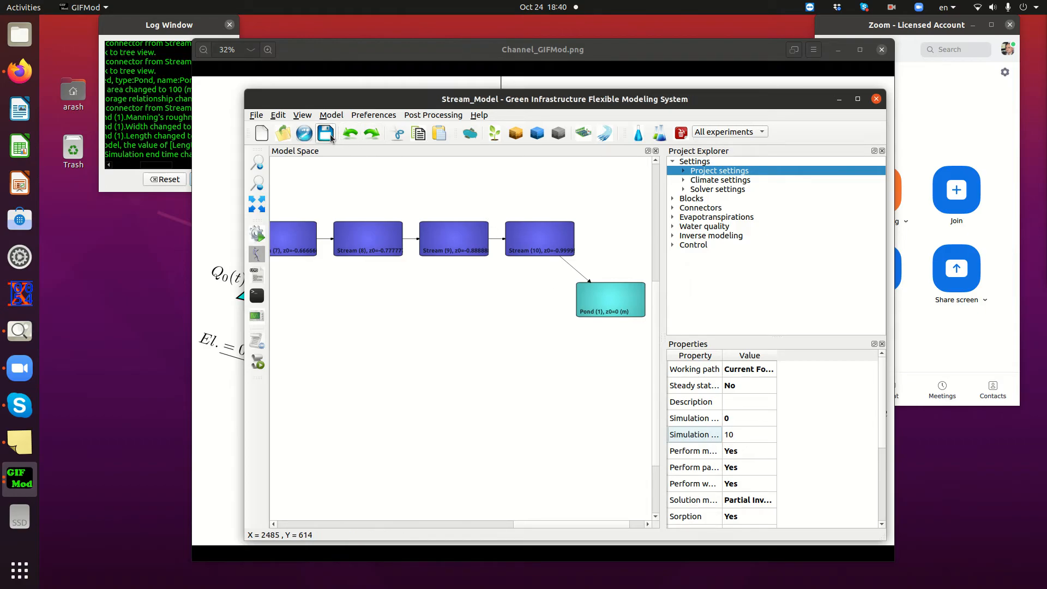
pyautogui.click(257, 235)
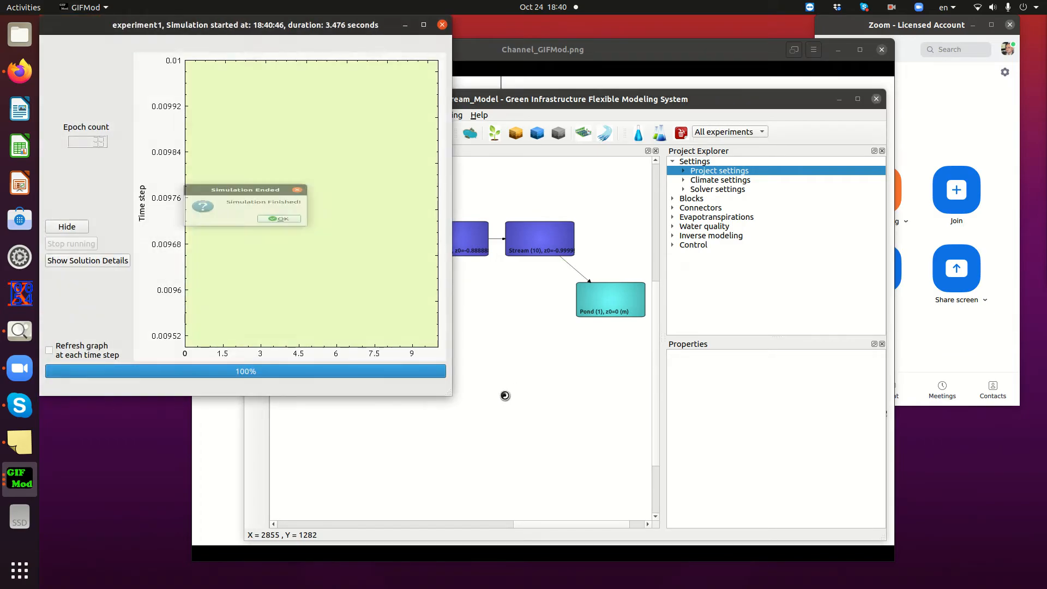
pyautogui.click(276, 230)
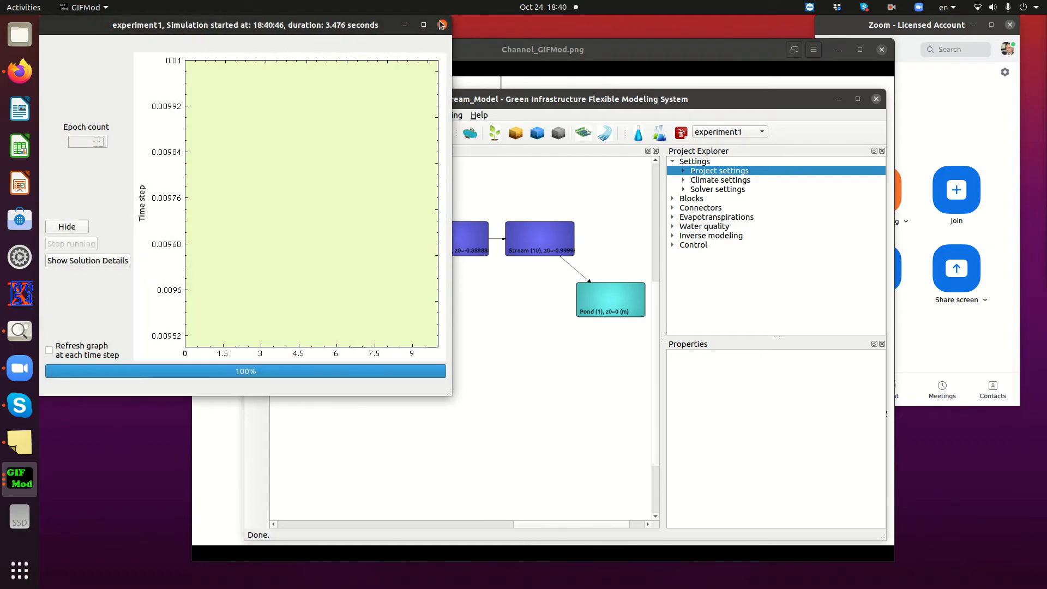
pyautogui.click(442, 25)
# Plot the water depth results of Stream (10) and move the plot clear of the stream blocks
pyautogui.moveTo(573, 525)
pyautogui.mouseDown()
pyautogui.moveTo(521, 523)
pyautogui.moveTo(565, 517)
pyautogui.mouseUp()
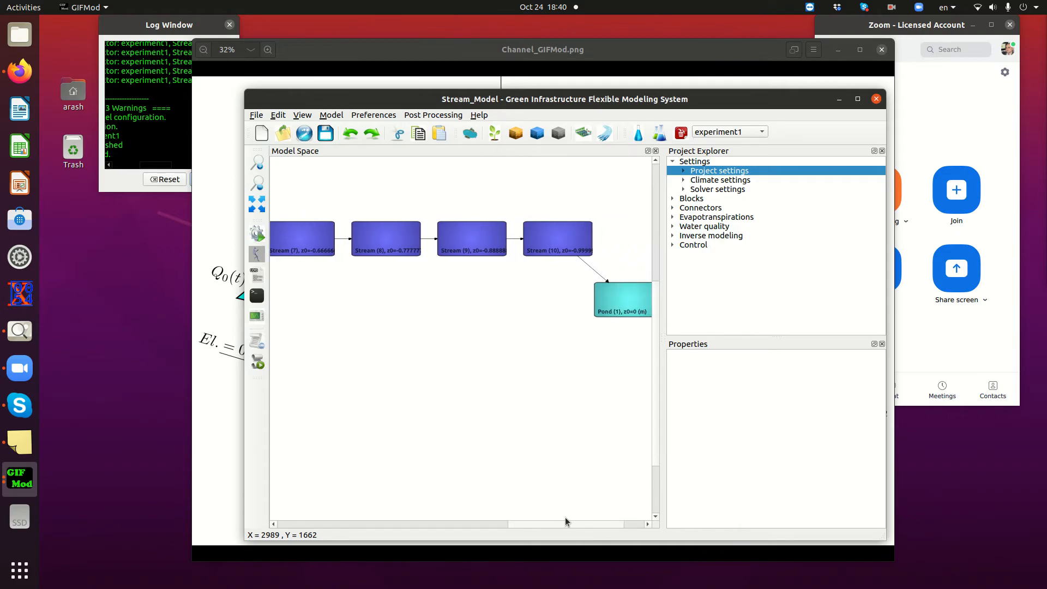
pyautogui.click(542, 244)
pyautogui.rightClick(542, 239)
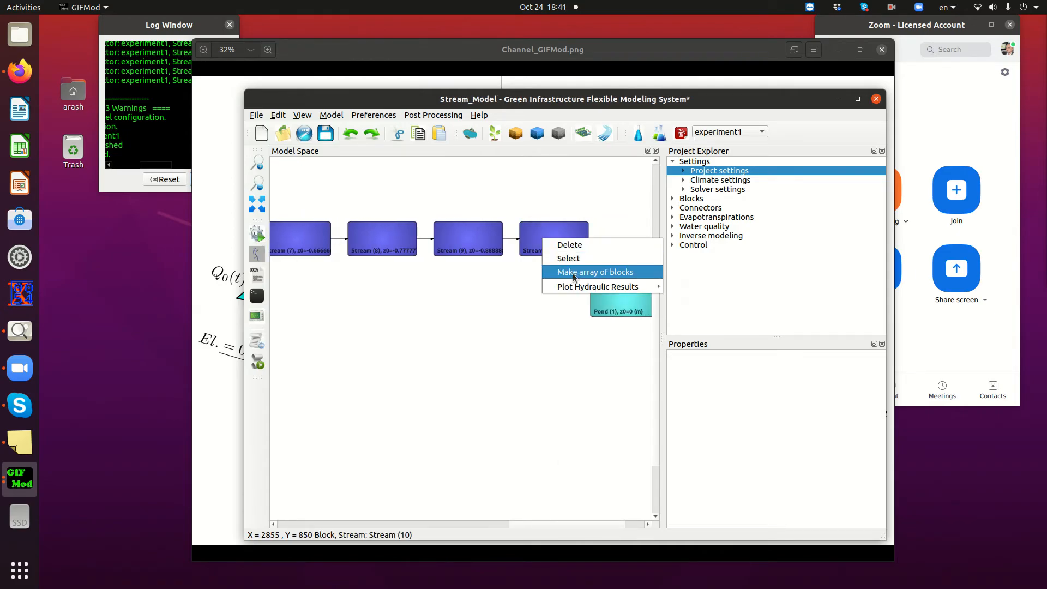
pyautogui.moveTo(575, 290)
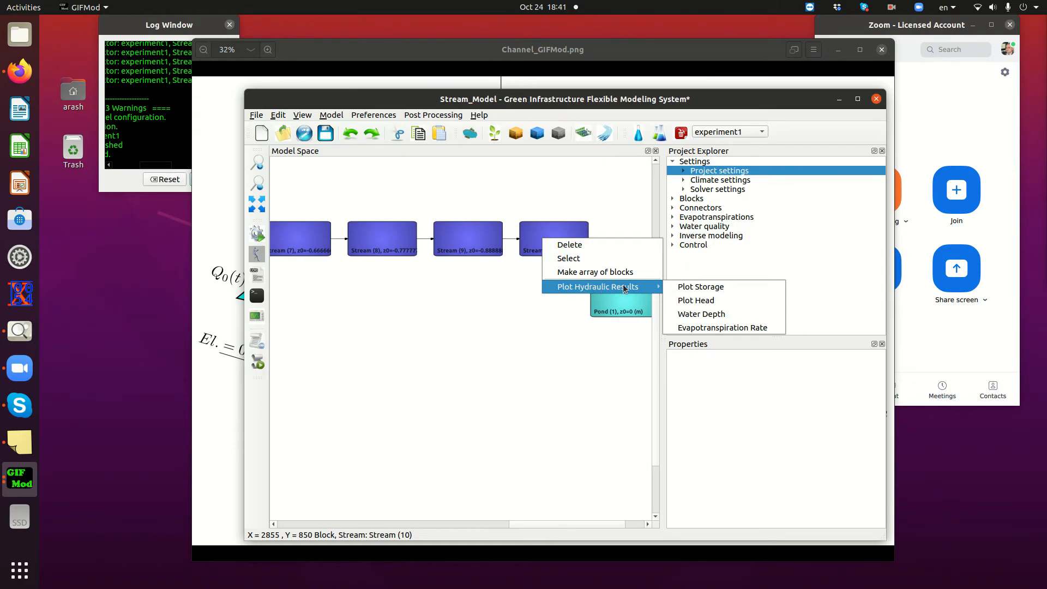
pyautogui.click(693, 314)
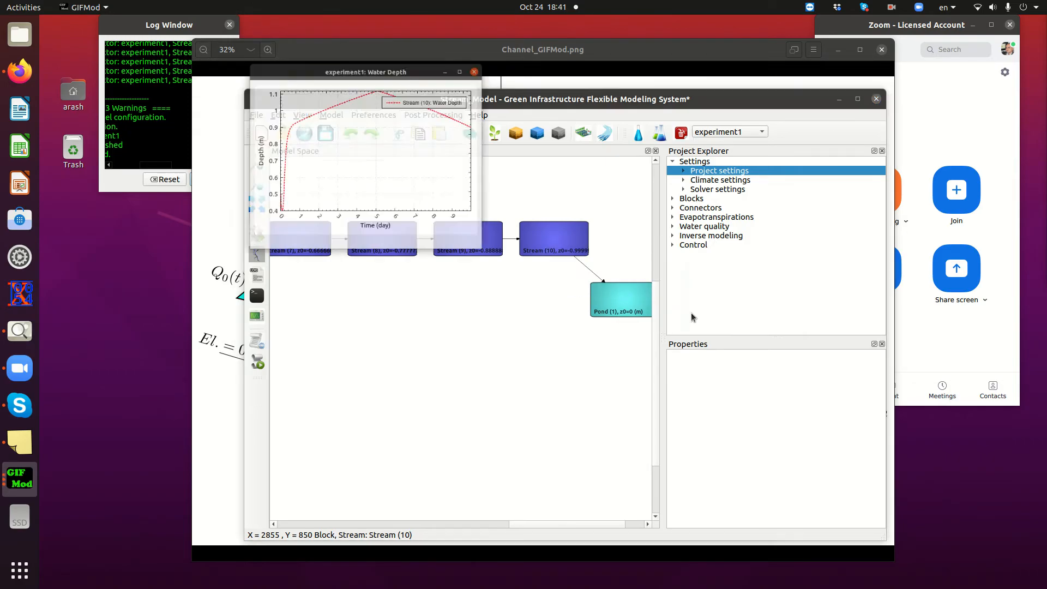
pyautogui.moveTo(353, 25); pyautogui.dragTo(525, 273)
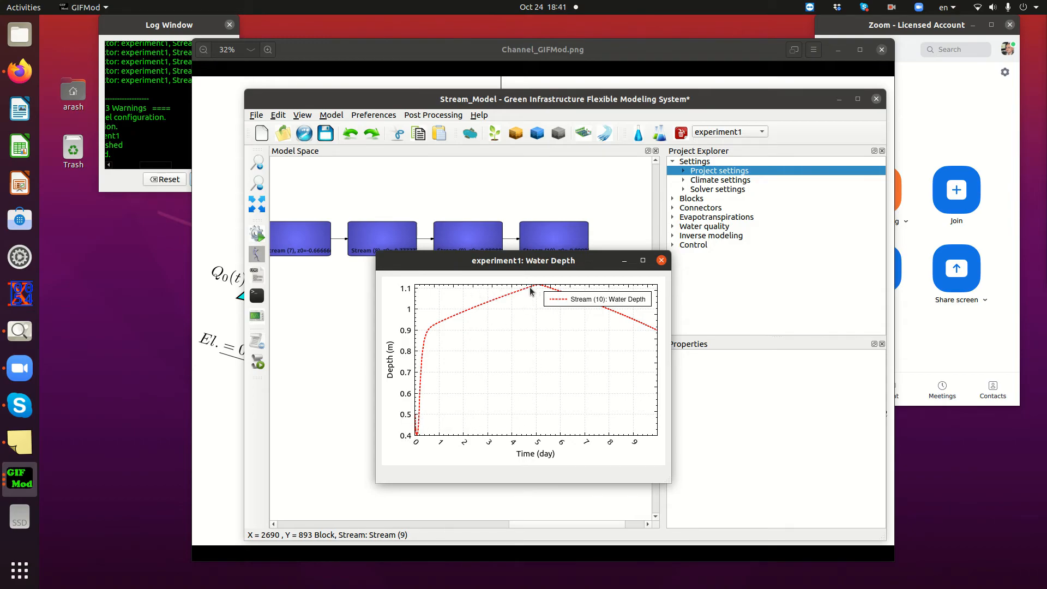
pyautogui.moveTo(564, 264); pyautogui.dragTo(820, 307)
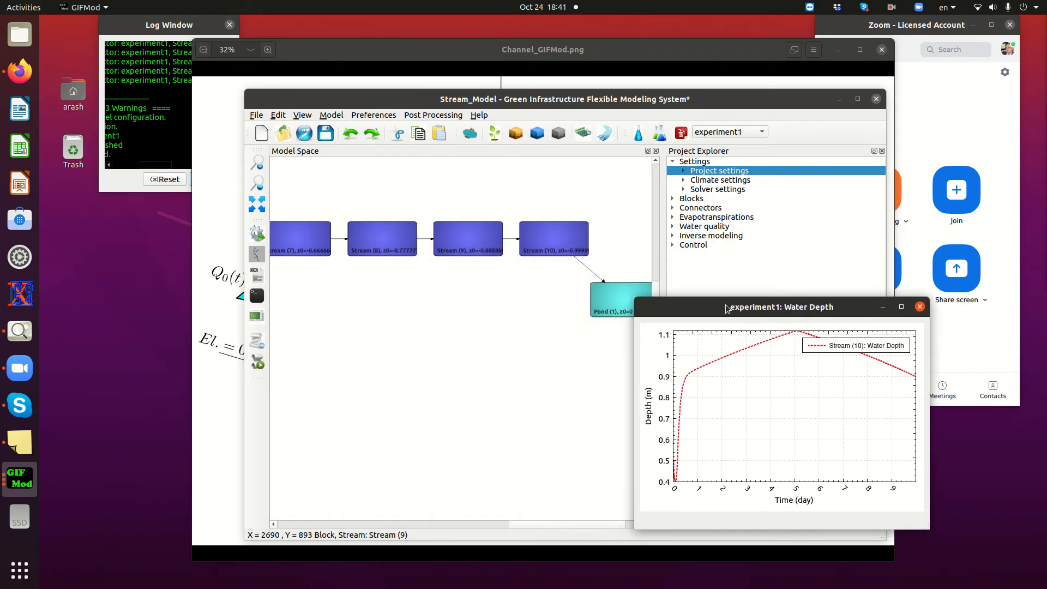
# Plot the water depth results of the first stream block, Stream (1)
pyautogui.moveTo(549, 527); pyautogui.dragTo(378, 530)
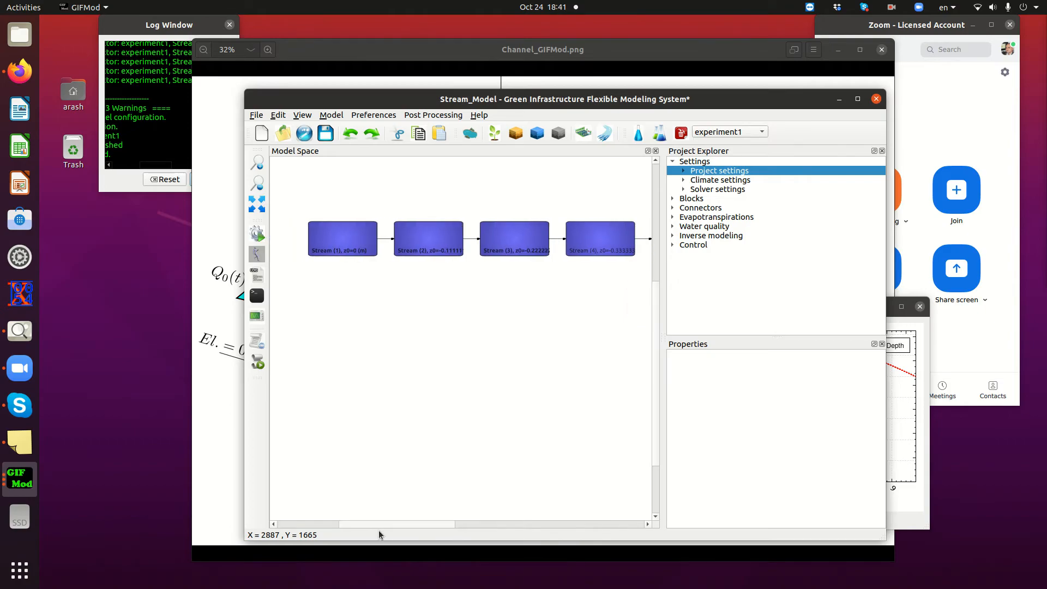
pyautogui.rightClick(339, 236)
pyautogui.moveTo(386, 295)
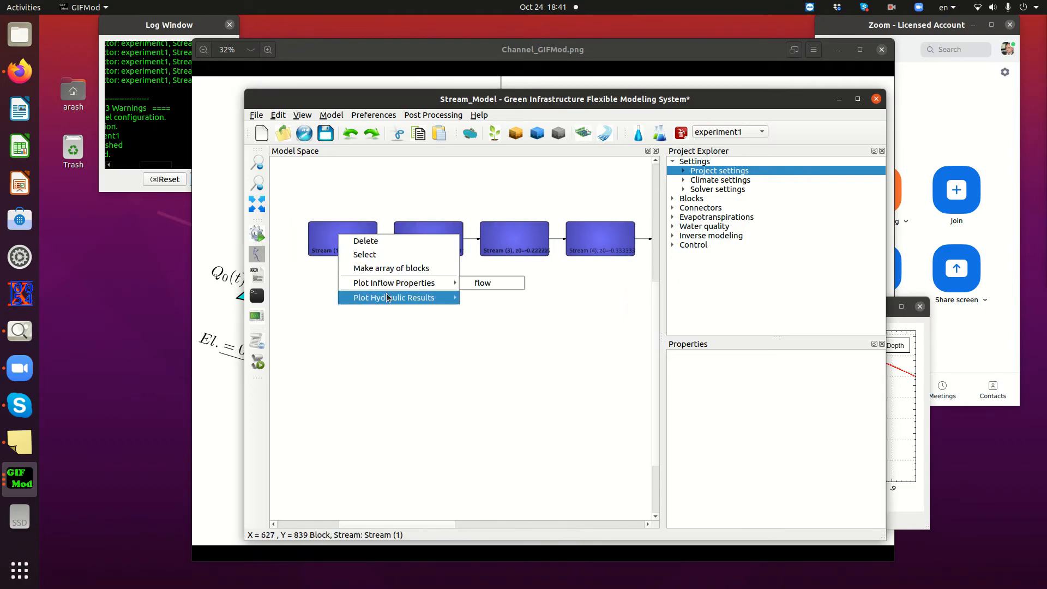
pyautogui.click(502, 325)
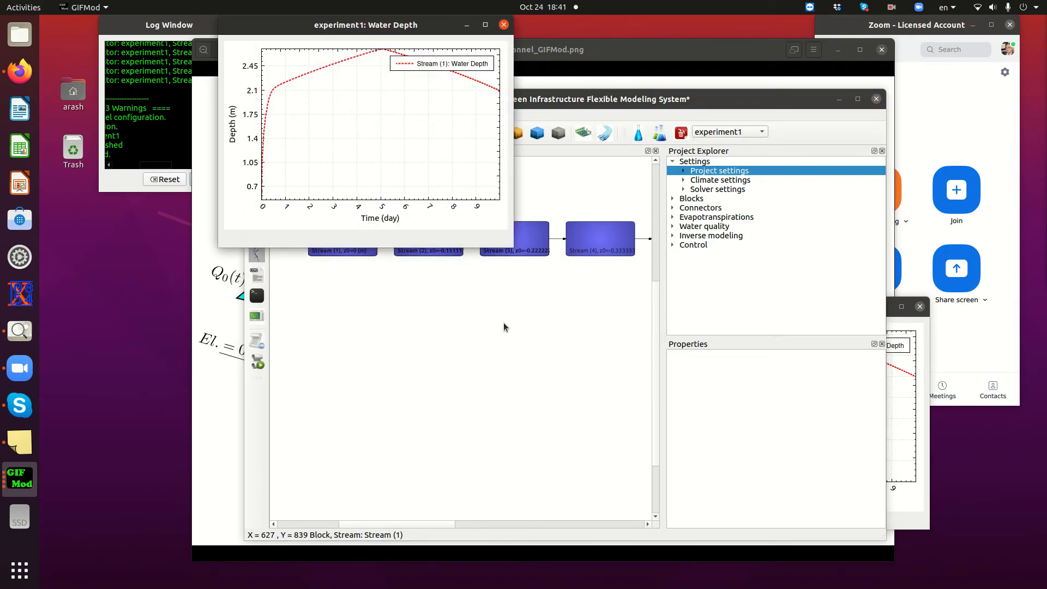
# Copy the Stream (10) water depth curve into the Stream (1) plot to compare them, and close both plots
pyautogui.click(899, 325)
pyautogui.moveTo(805, 307); pyautogui.dragTo(555, 306)
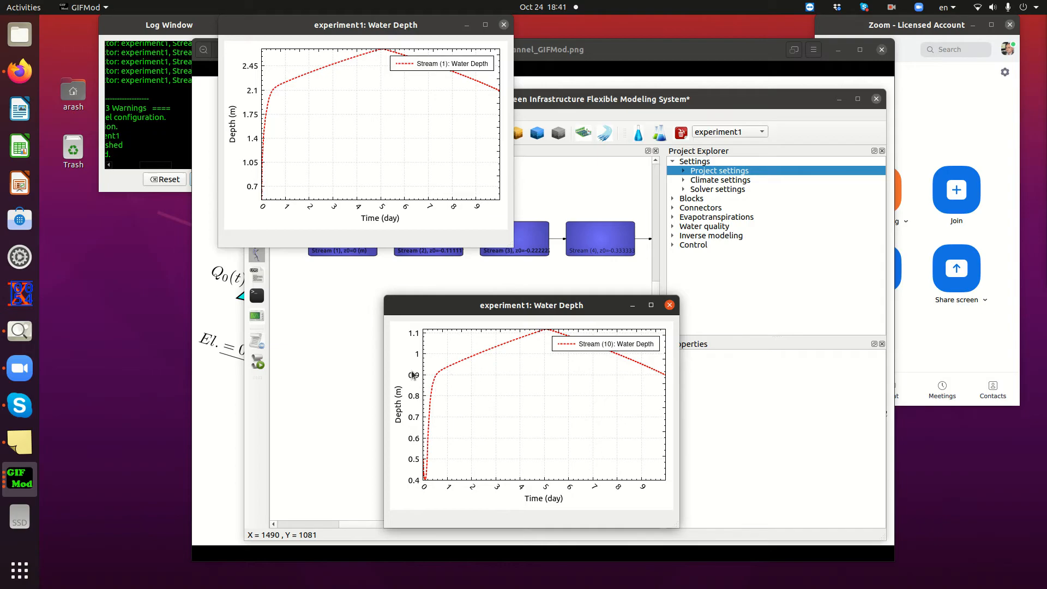
pyautogui.rightClick(515, 374)
pyautogui.moveTo(538, 400)
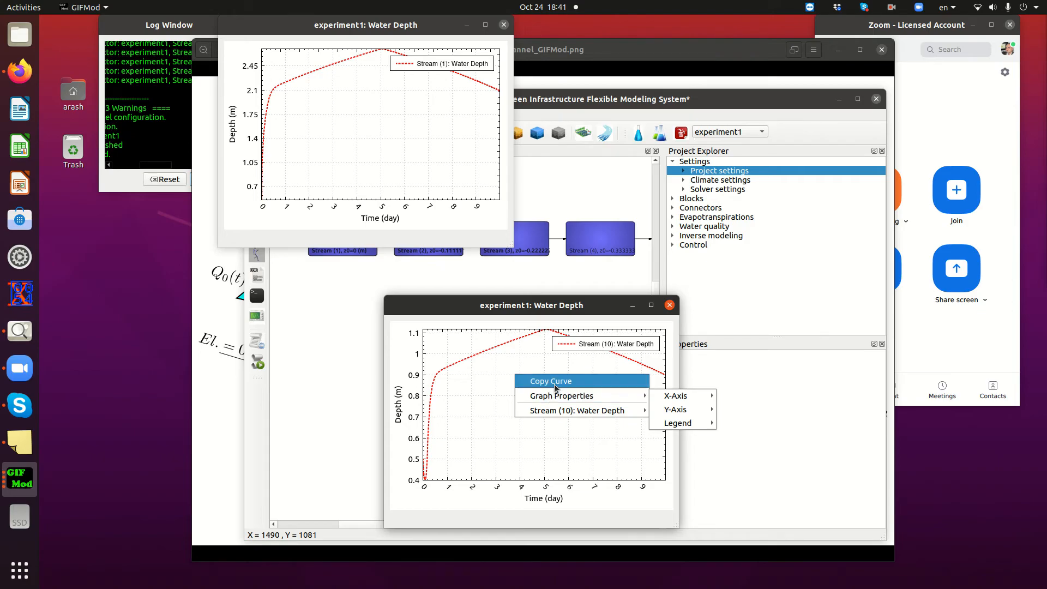
pyautogui.click(552, 381)
pyautogui.rightClick(385, 128)
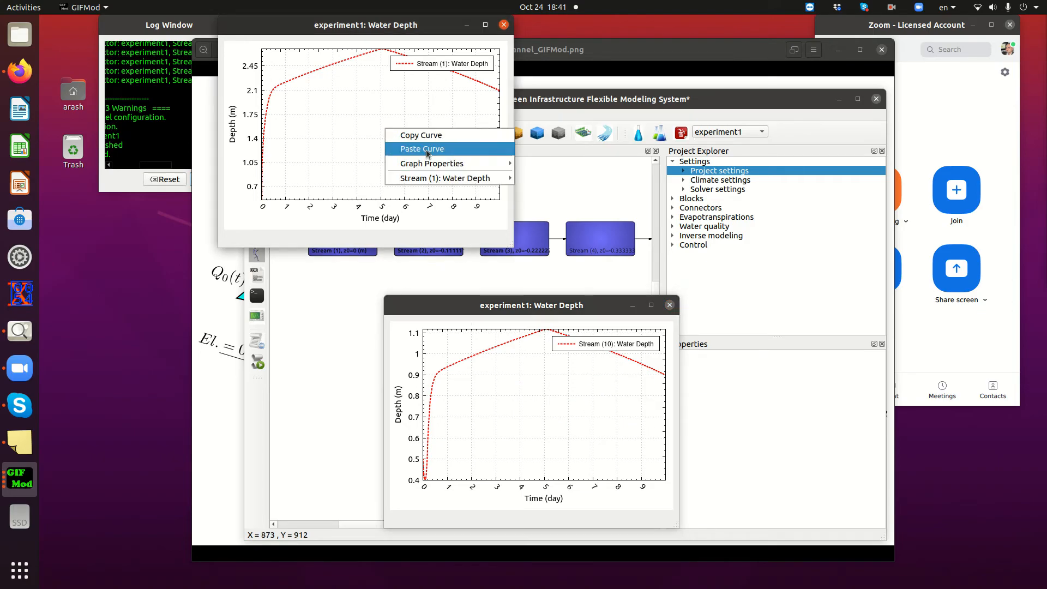
pyautogui.click(423, 149)
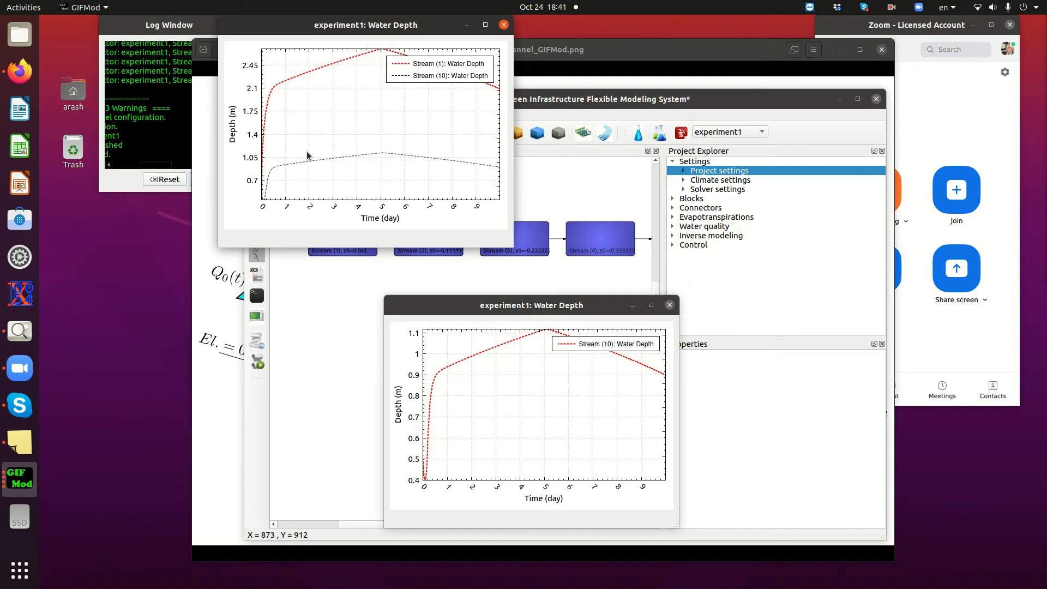
pyautogui.click(669, 306)
pyautogui.click(503, 24)
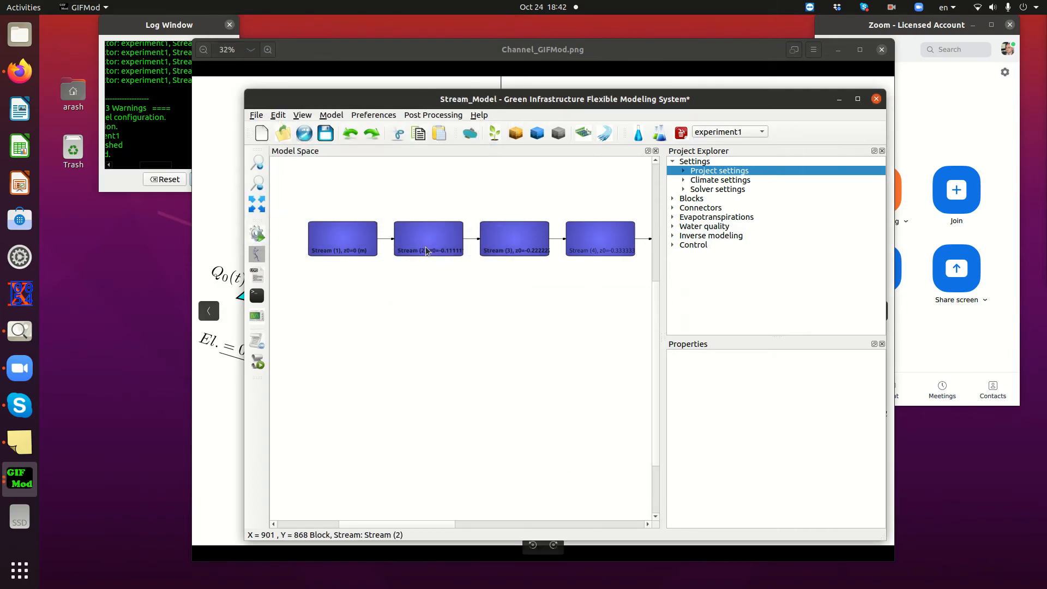
# Plot the flow through the connector between Stream (1) and Stream (2) and move the plot below the stream blocks
pyautogui.click(384, 240)
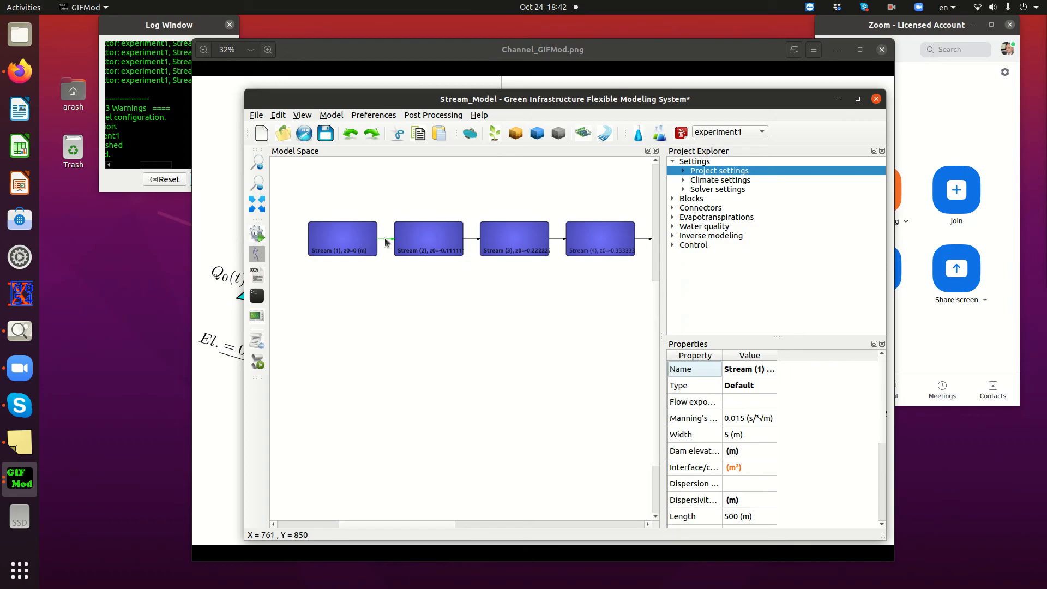
pyautogui.rightClick(385, 238)
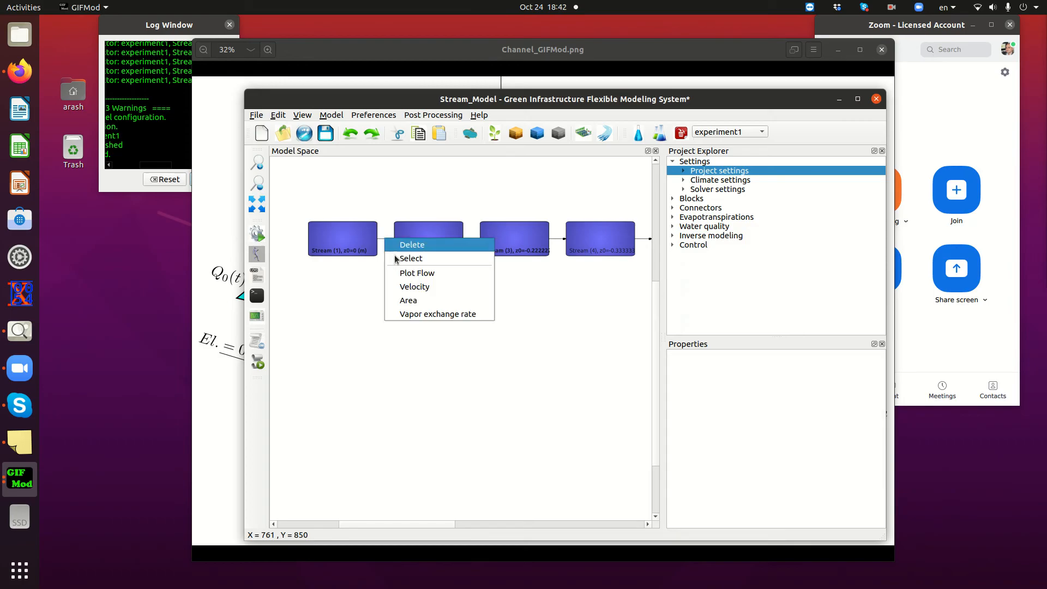
pyautogui.click(423, 274)
pyautogui.moveTo(335, 36); pyautogui.dragTo(261, 304)
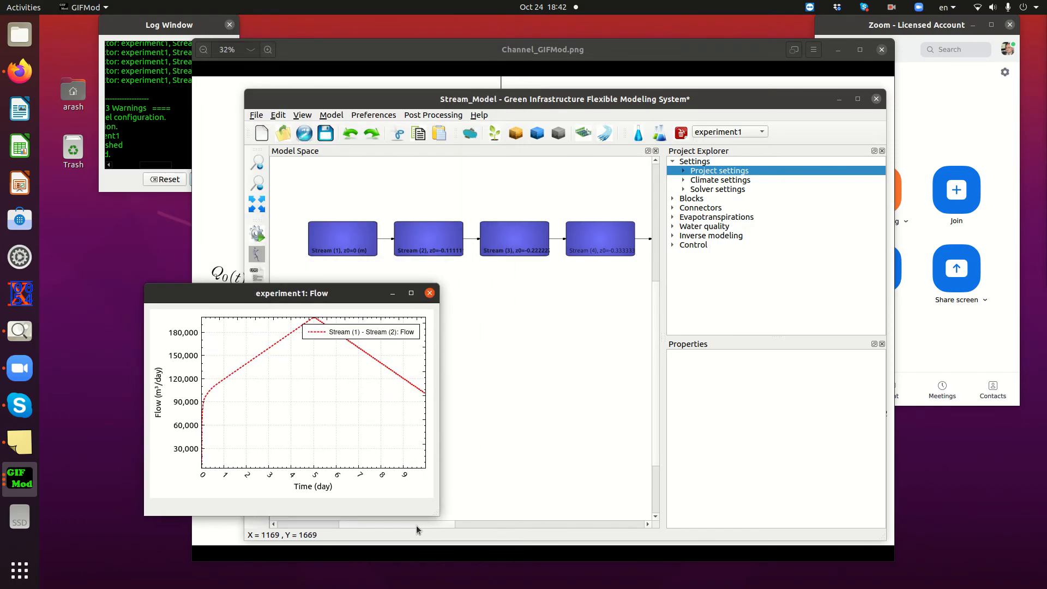
# Plot the flow through the connector between Stream (10) and the pond
pyautogui.moveTo(413, 525); pyautogui.dragTo(589, 522)
pyautogui.click(572, 264)
pyautogui.rightClick(572, 264)
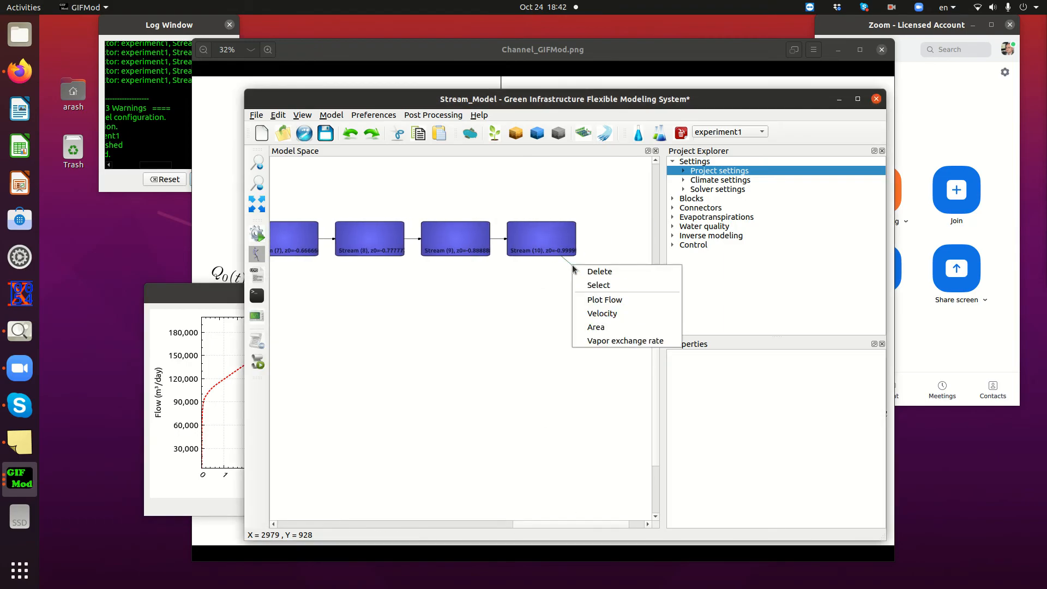
pyautogui.click(604, 301)
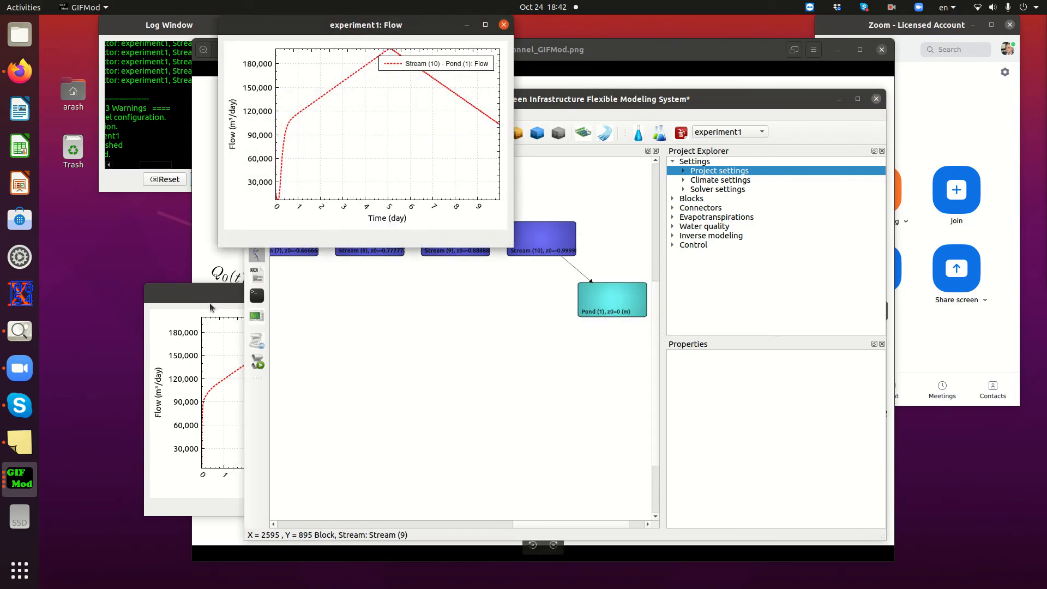
# Copy the Stream (10) - Pond (1) flow curve into the Stream (1) - Stream (2) flow plot to compare them, and close both plots
pyautogui.moveTo(213, 298); pyautogui.dragTo(311, 270)
pyautogui.rightClick(348, 130)
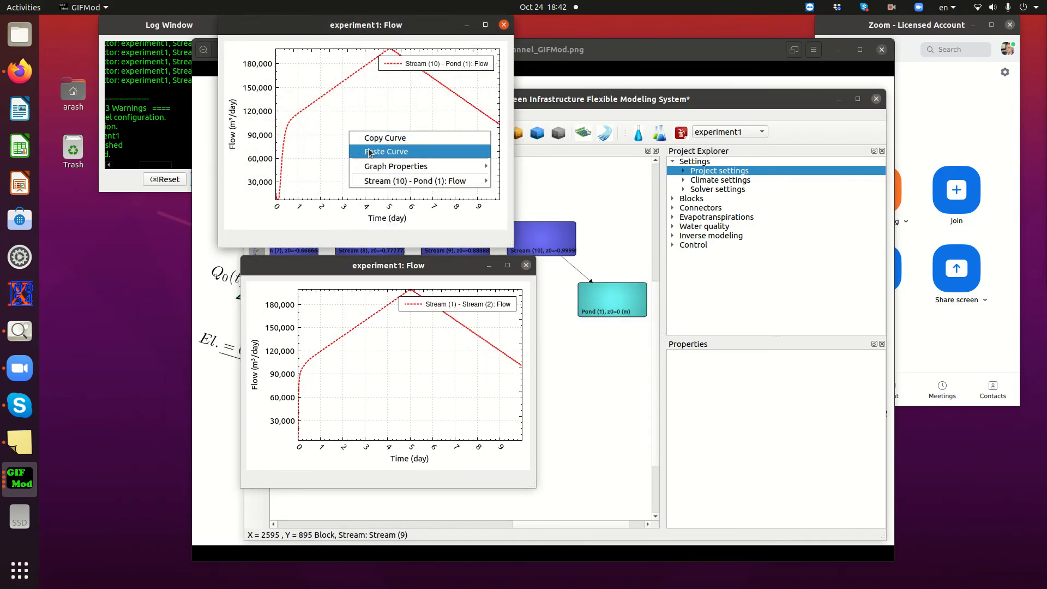
pyautogui.click(385, 140)
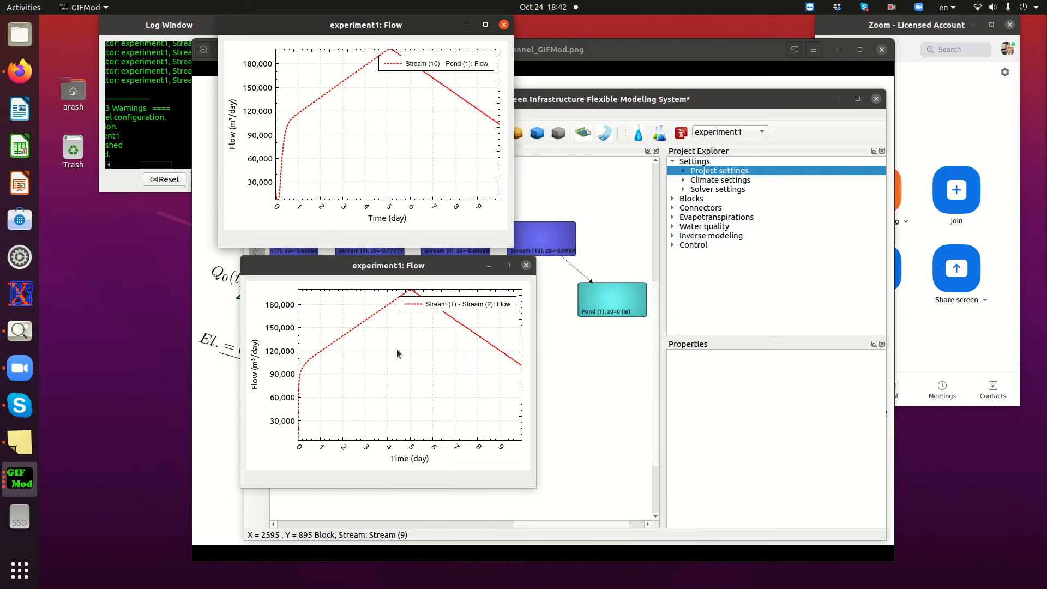
pyautogui.rightClick(399, 358)
pyautogui.click(419, 377)
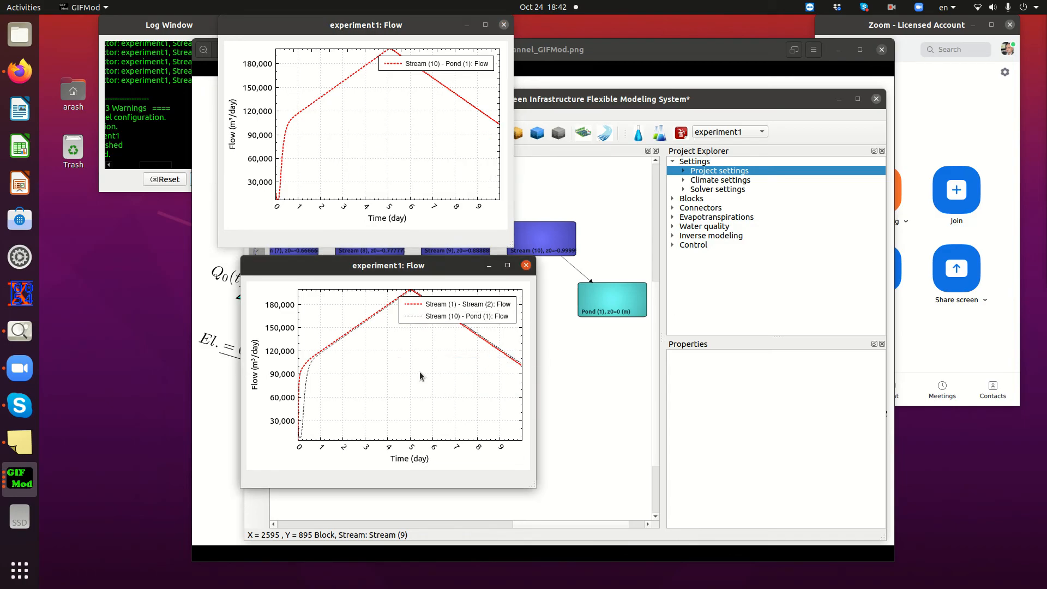
pyautogui.click(526, 265)
pyautogui.click(503, 25)
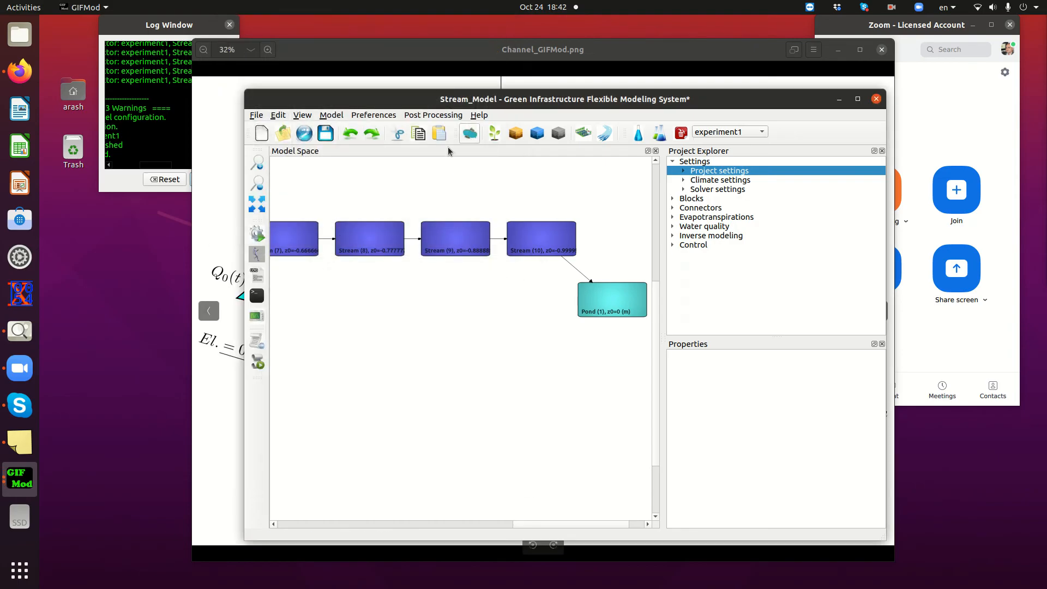
# Colour the blocks by their water depth results, with the whole chain from Stream (1) to the pond in view
pyautogui.scroll(-1, 442, 288)
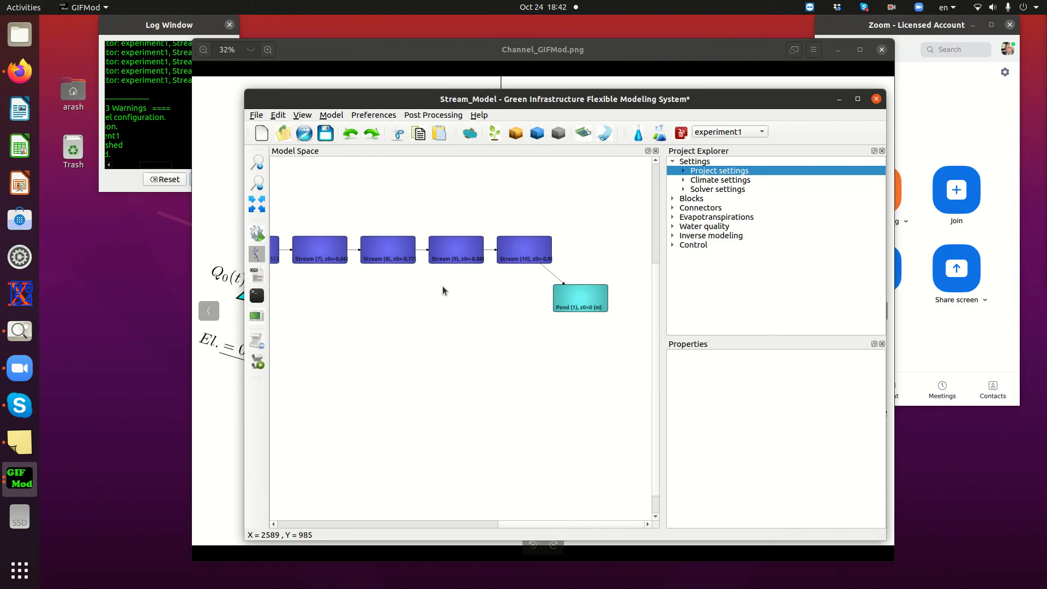
pyautogui.click(433, 117)
pyautogui.moveTo(440, 143)
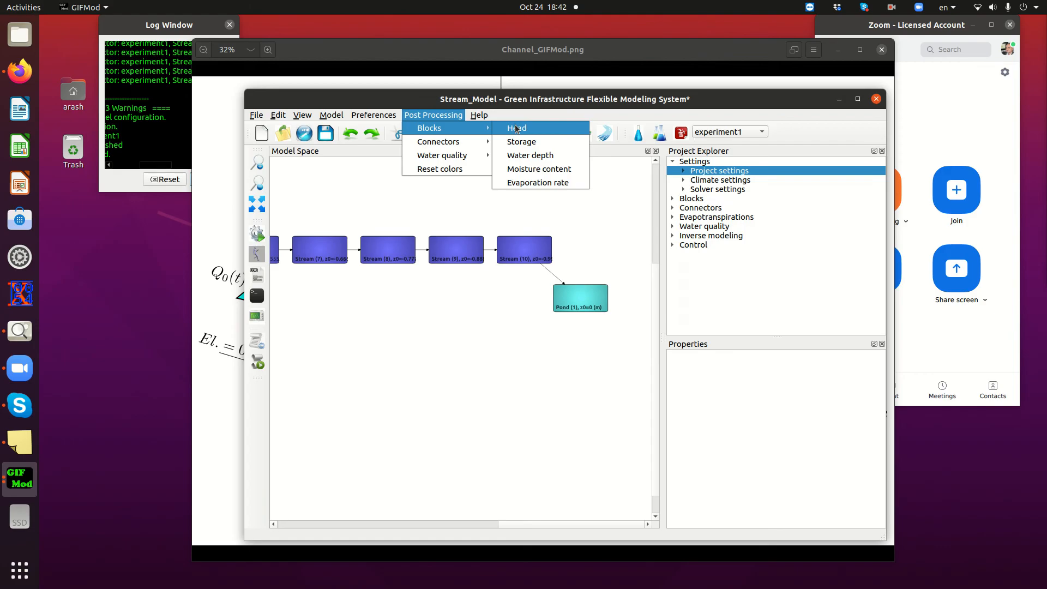
pyautogui.click(535, 160)
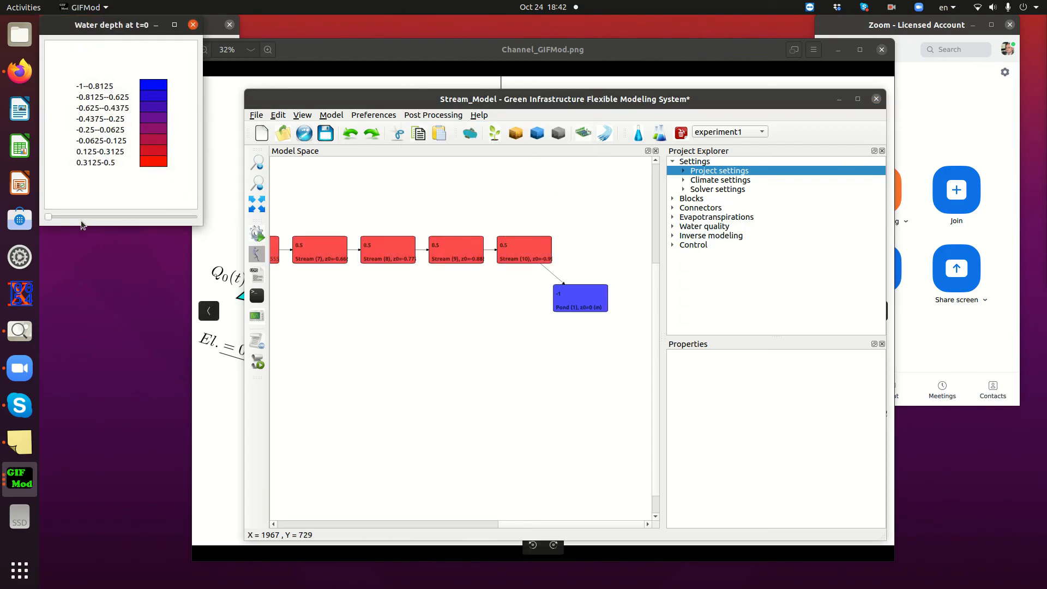
pyautogui.moveTo(540, 523); pyautogui.dragTo(457, 520)
pyautogui.scroll(-3, 444, 432)
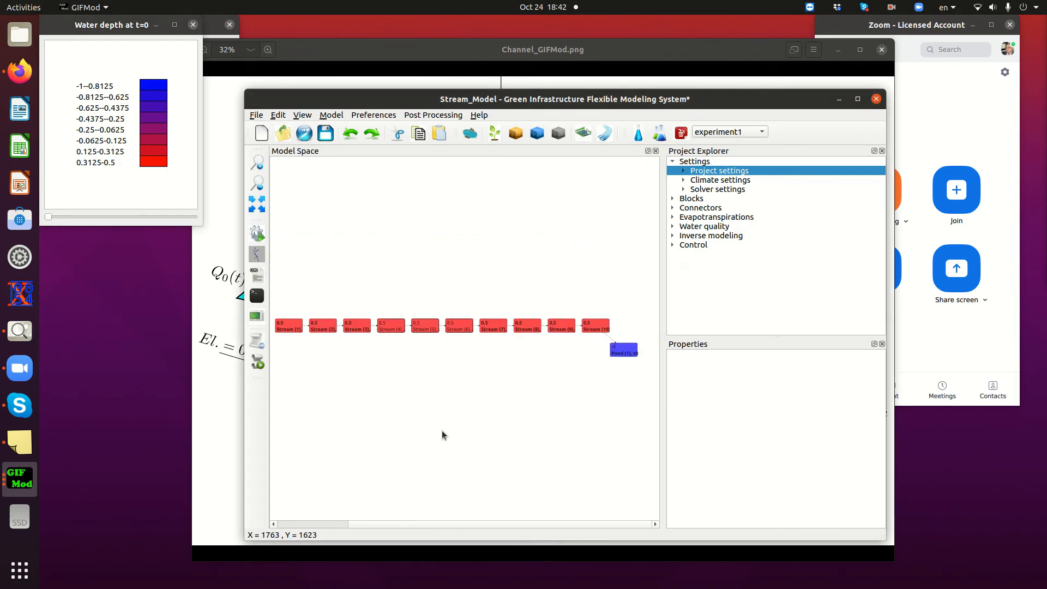
pyautogui.moveTo(418, 524); pyautogui.dragTo(414, 524)
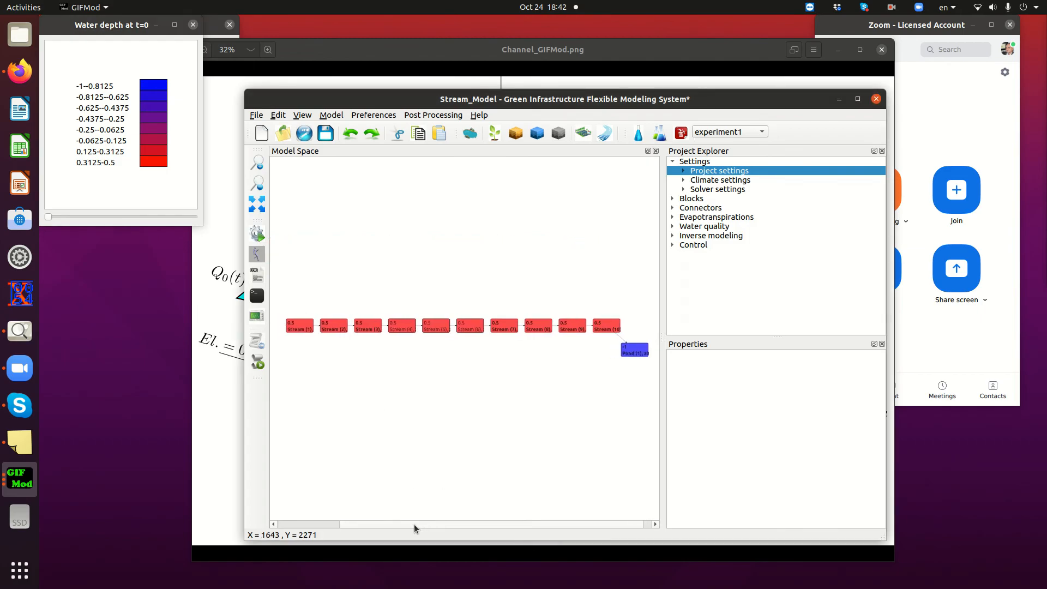
# Advance the water depth map to t=4.83 and on to t=6.7, and close its legend window
pyautogui.moveTo(48, 217); pyautogui.dragTo(119, 217)
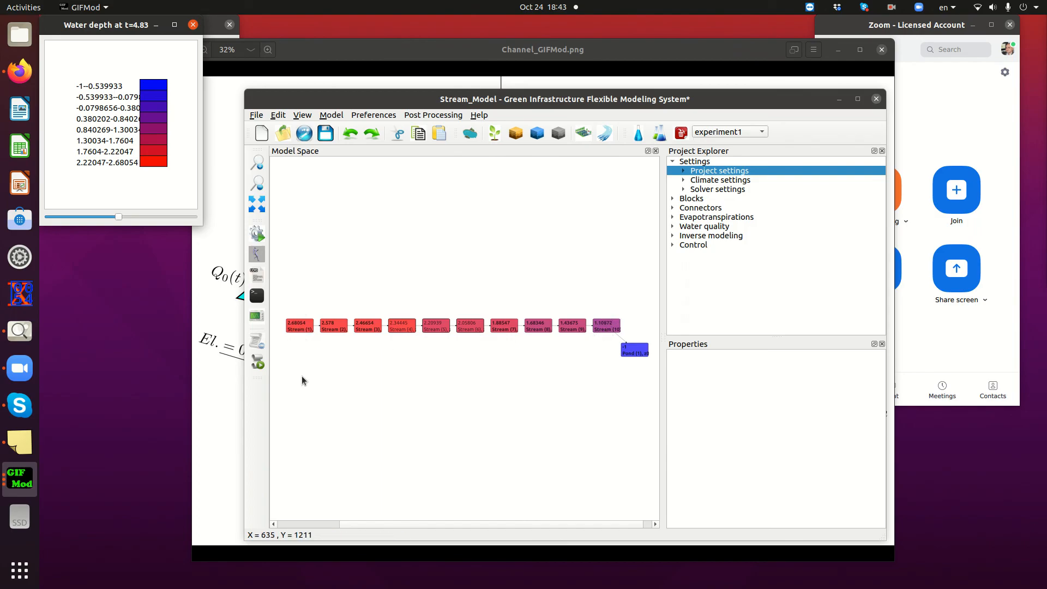
pyautogui.moveTo(121, 218); pyautogui.dragTo(146, 217)
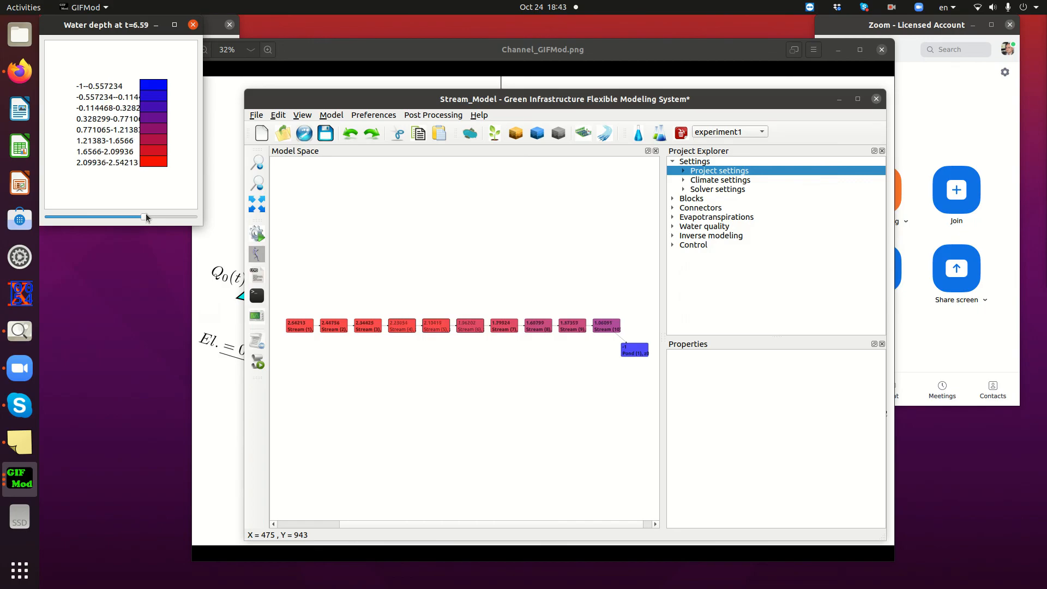
pyautogui.click(194, 26)
# Colour the blocks by their head results, advance the map in time, and close its legend window
pyautogui.click(433, 114)
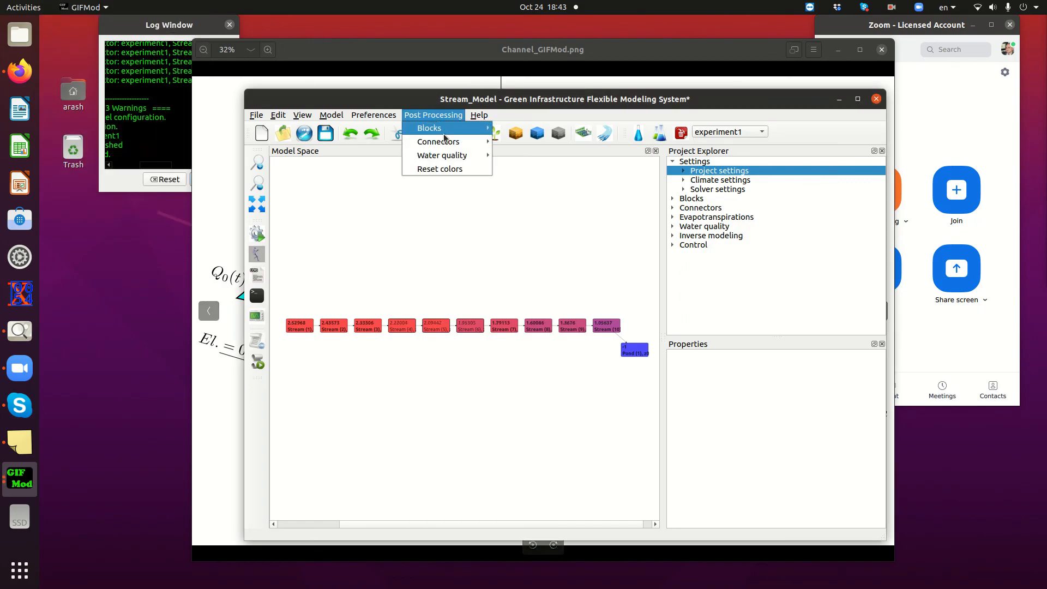
pyautogui.moveTo(451, 131)
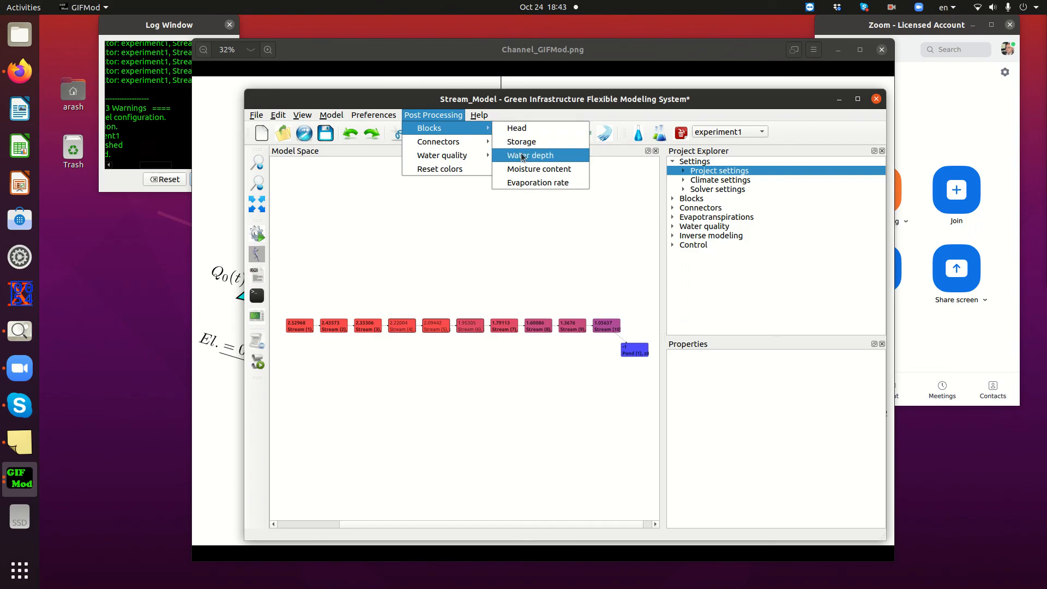
pyautogui.click(525, 132)
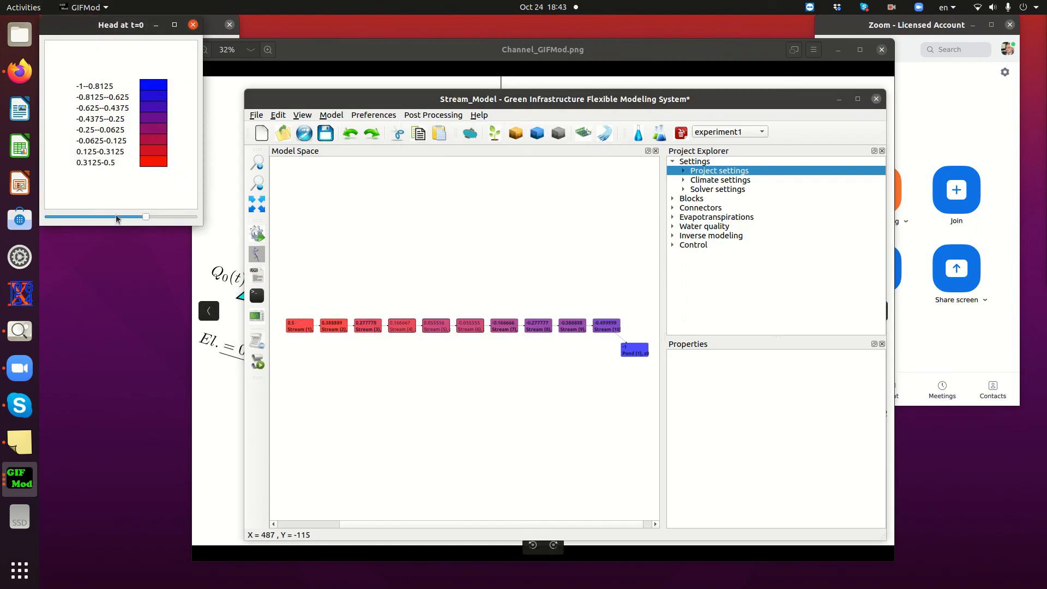
pyautogui.moveTo(150, 221)
pyautogui.mouseDown()
pyautogui.moveTo(91, 224)
pyautogui.moveTo(159, 215)
pyautogui.mouseUp()
pyautogui.click(193, 25)
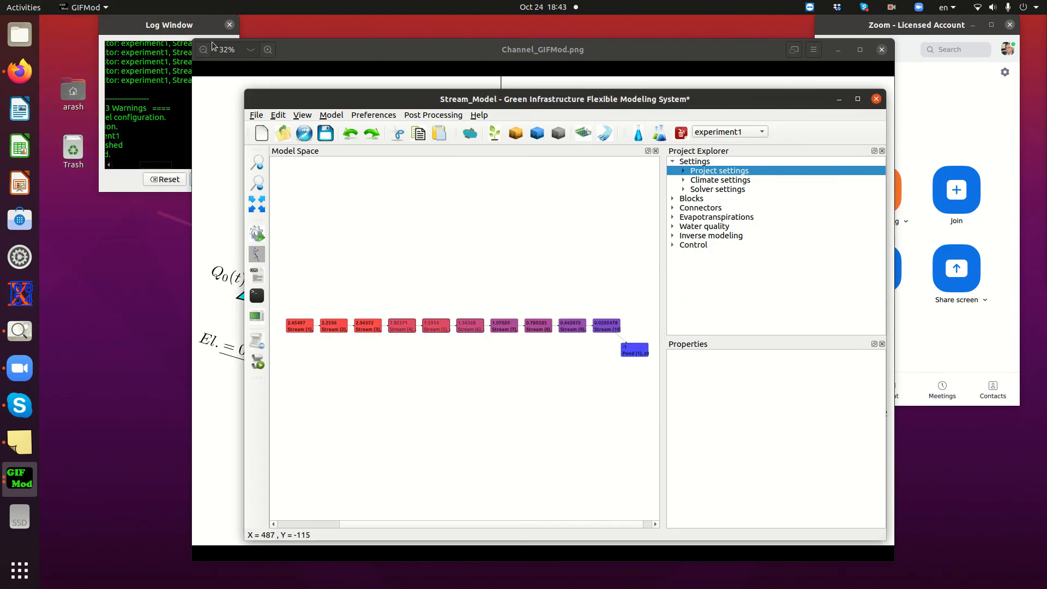